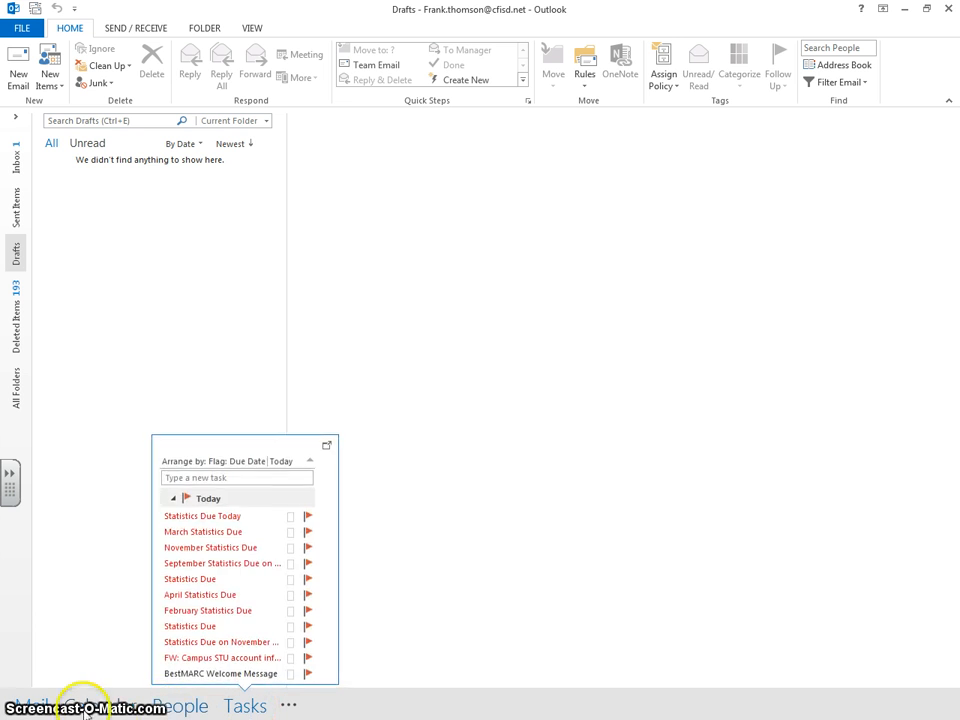
Step: Browse the Calendar, Contacts and Tasks views, then return to Mail
{"action": "left_click", "coordinate": [140, 707]}
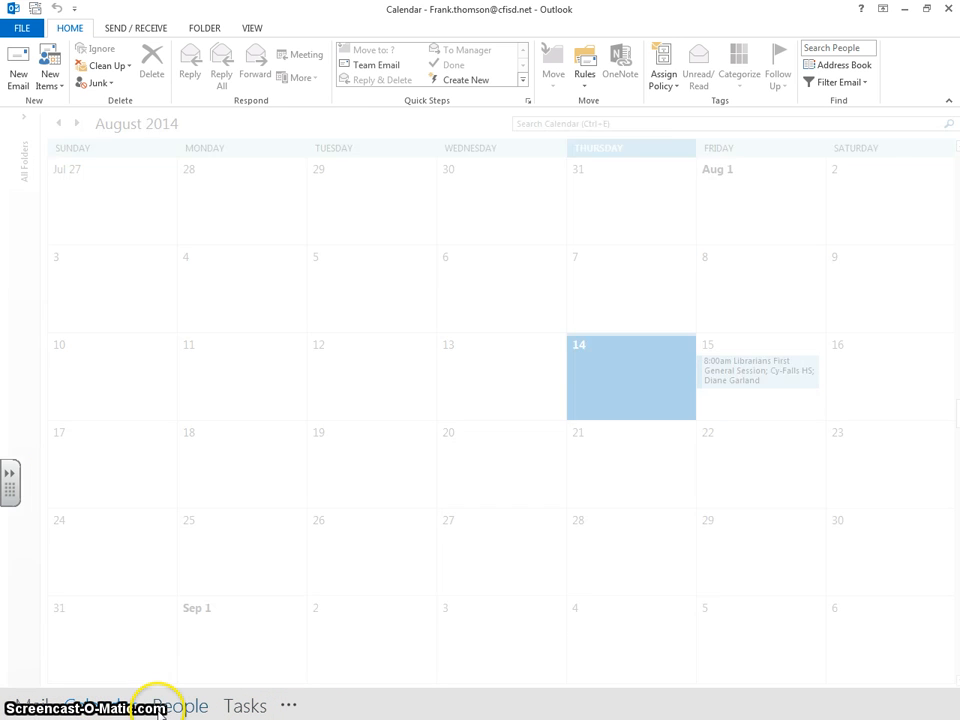
{"action": "left_click", "coordinate": [160, 710]}
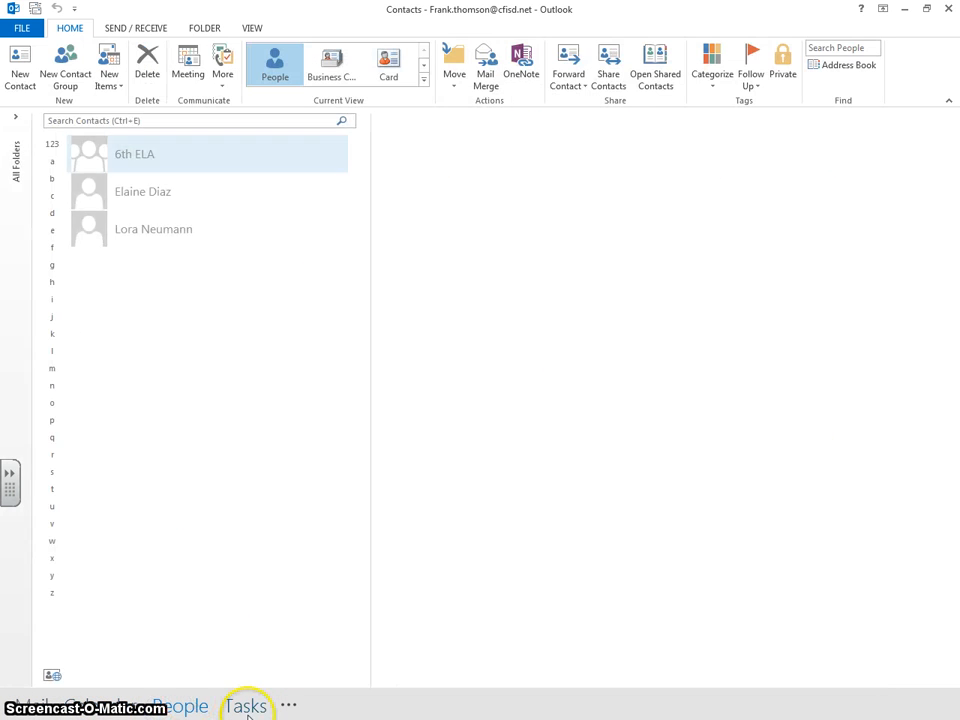
{"action": "left_click", "coordinate": [246, 707]}
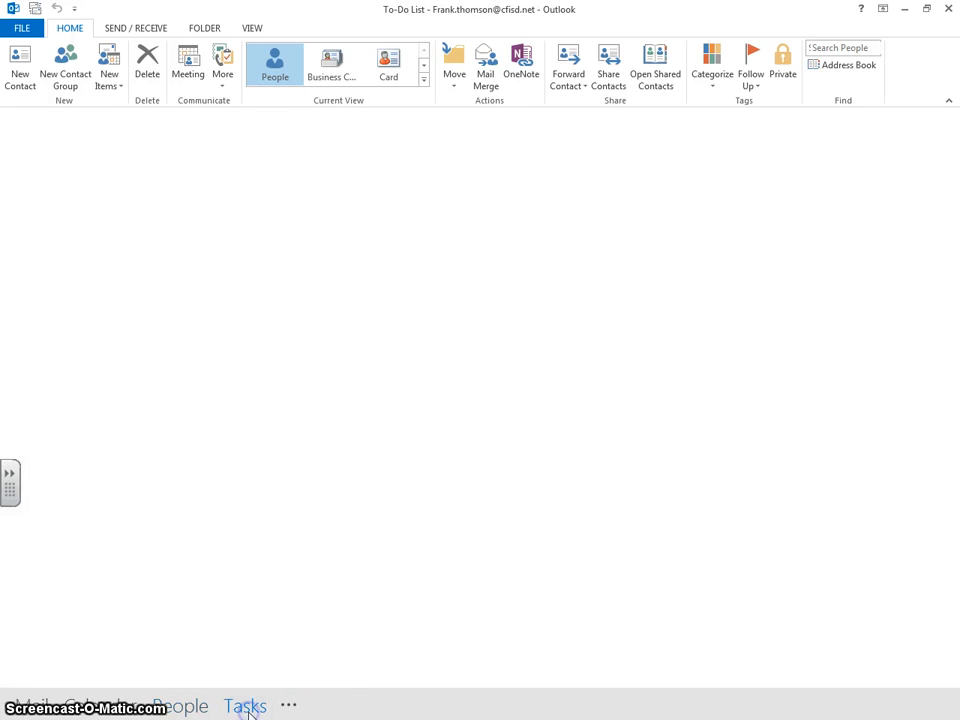
{"action": "left_click", "coordinate": [35, 707]}
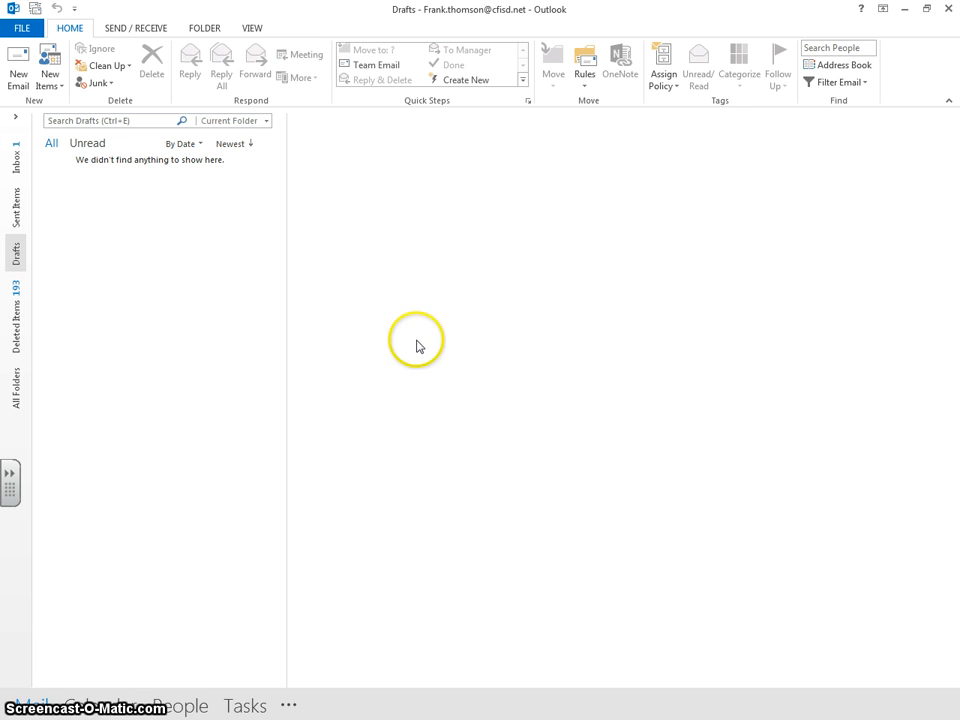
Step: Start a new email and bring up Signatures and Stationery from the Signature menu
{"action": "left_click", "coordinate": [17, 70]}
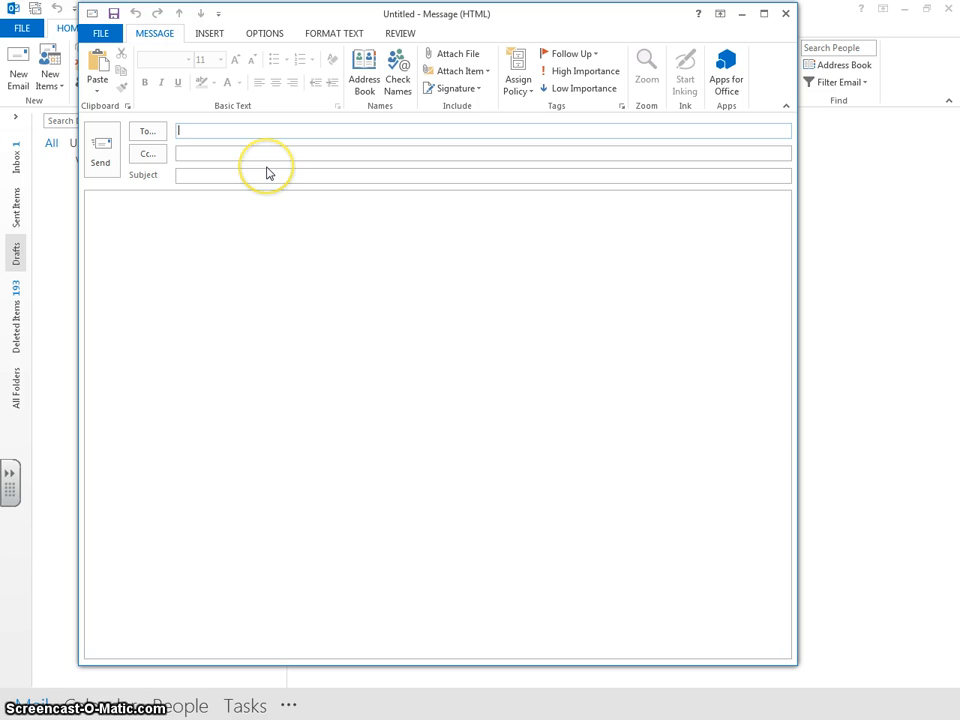
{"action": "left_click", "coordinate": [209, 35]}
{"action": "left_click", "coordinate": [155, 35]}
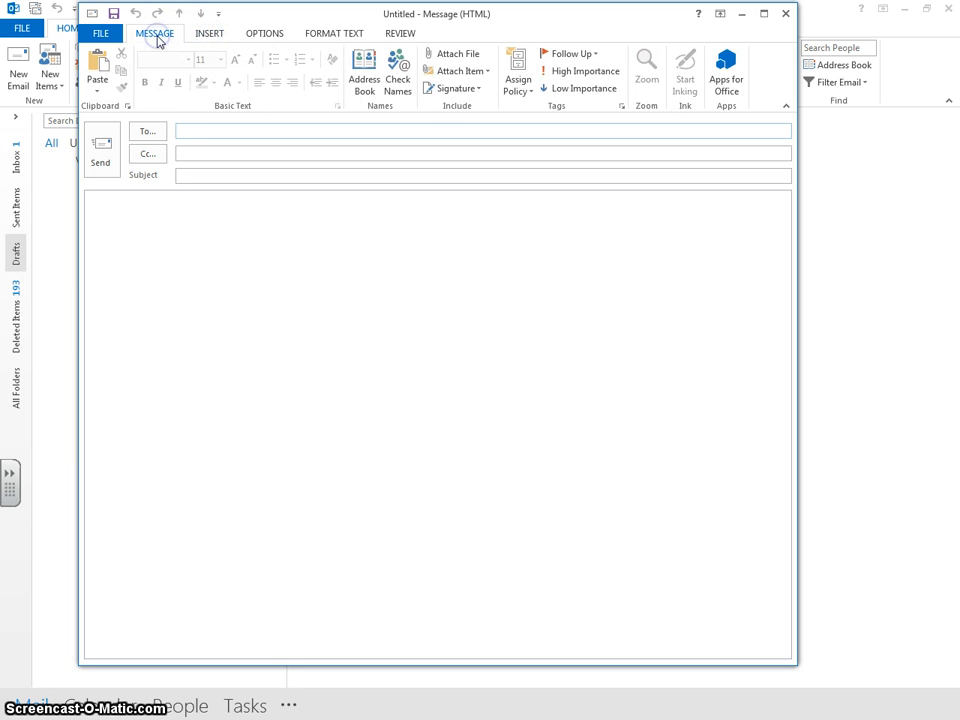
{"action": "left_click", "coordinate": [457, 89]}
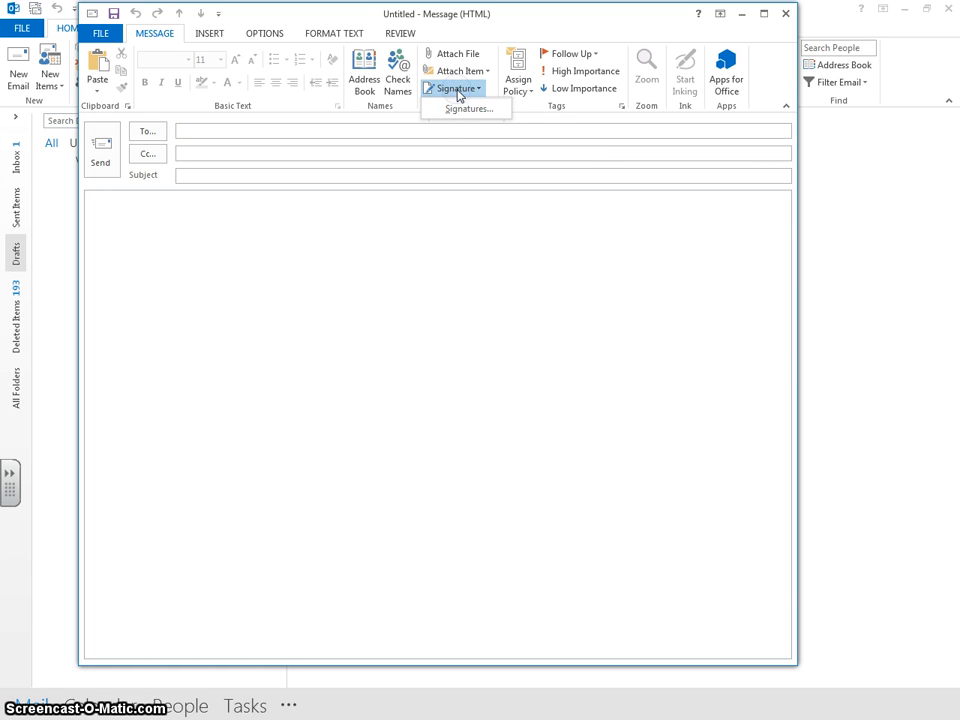
{"action": "left_click", "coordinate": [457, 109]}
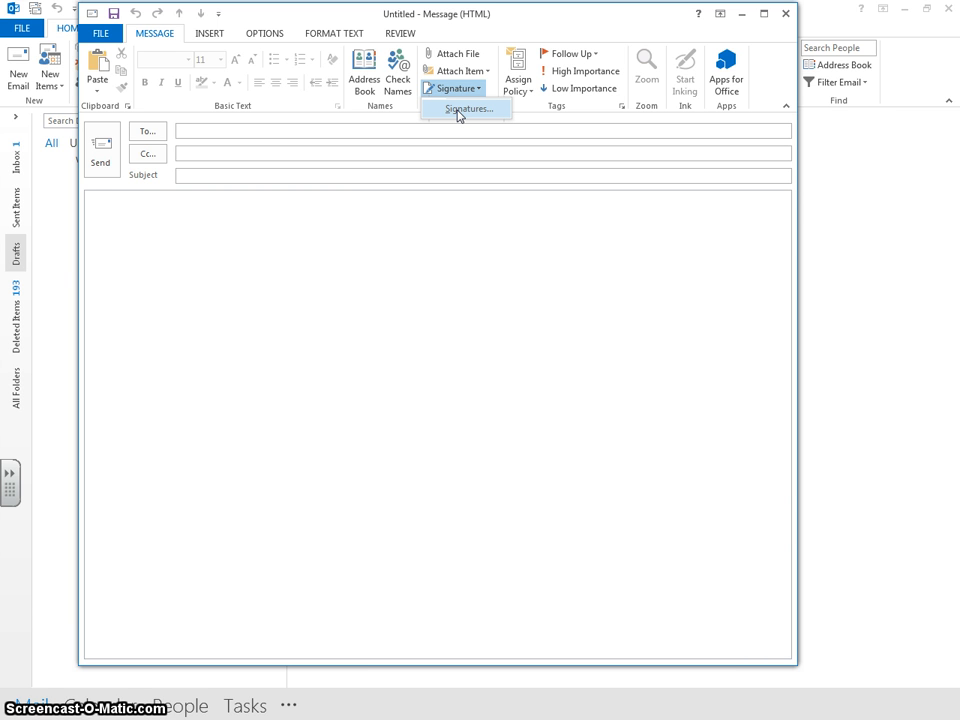
{"action": "left_click", "coordinate": [458, 112]}
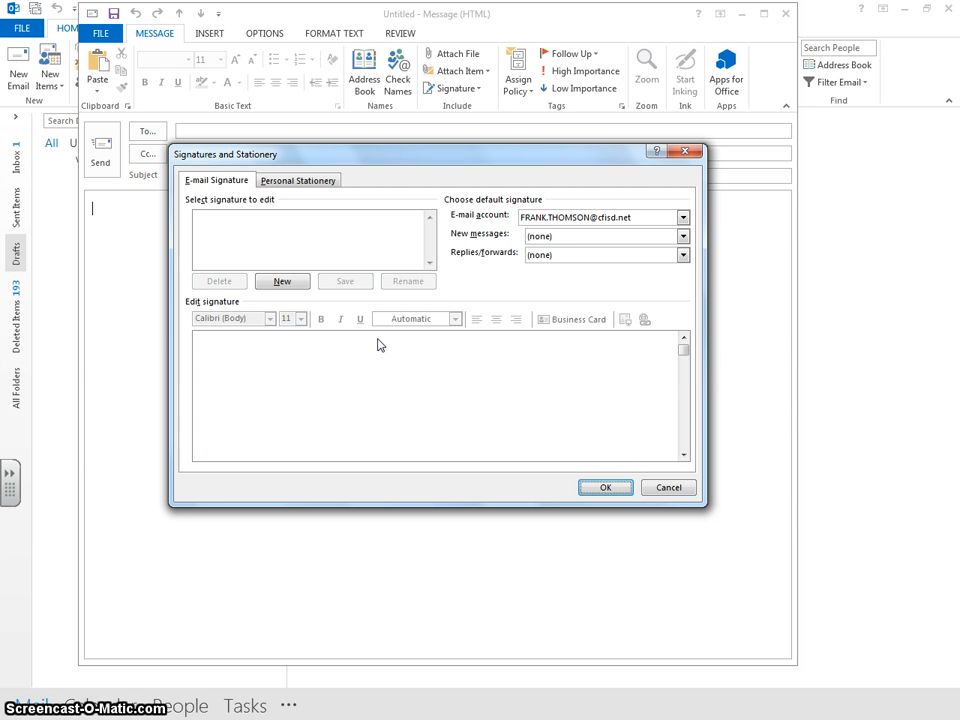
Step: Create a new signature named with the user's full name plus '(new)', ready for editing
{"action": "left_click", "coordinate": [282, 283]}
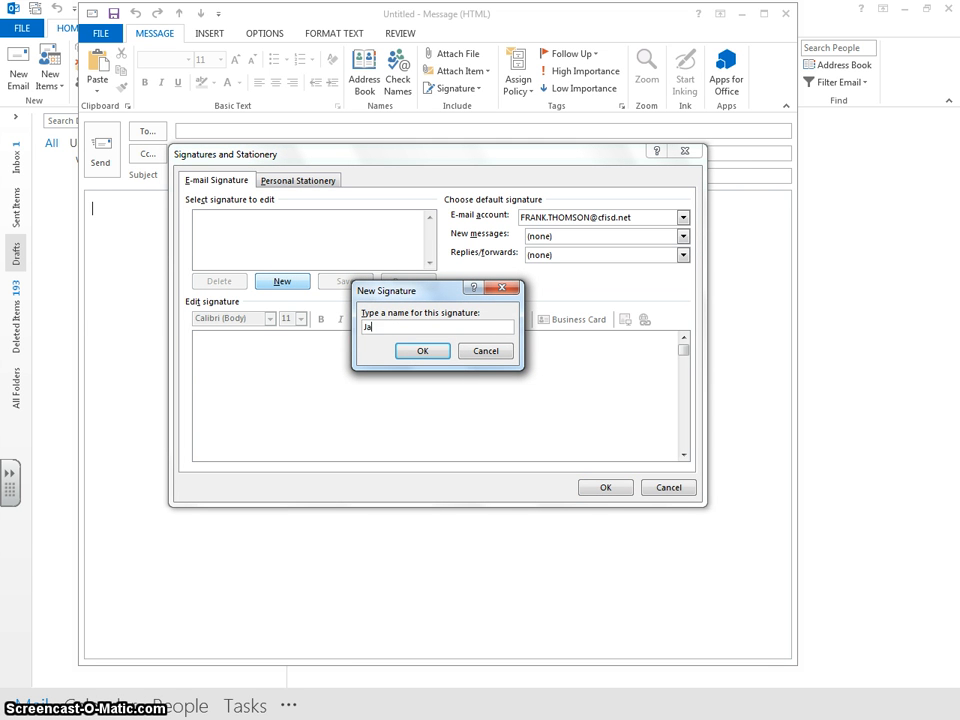
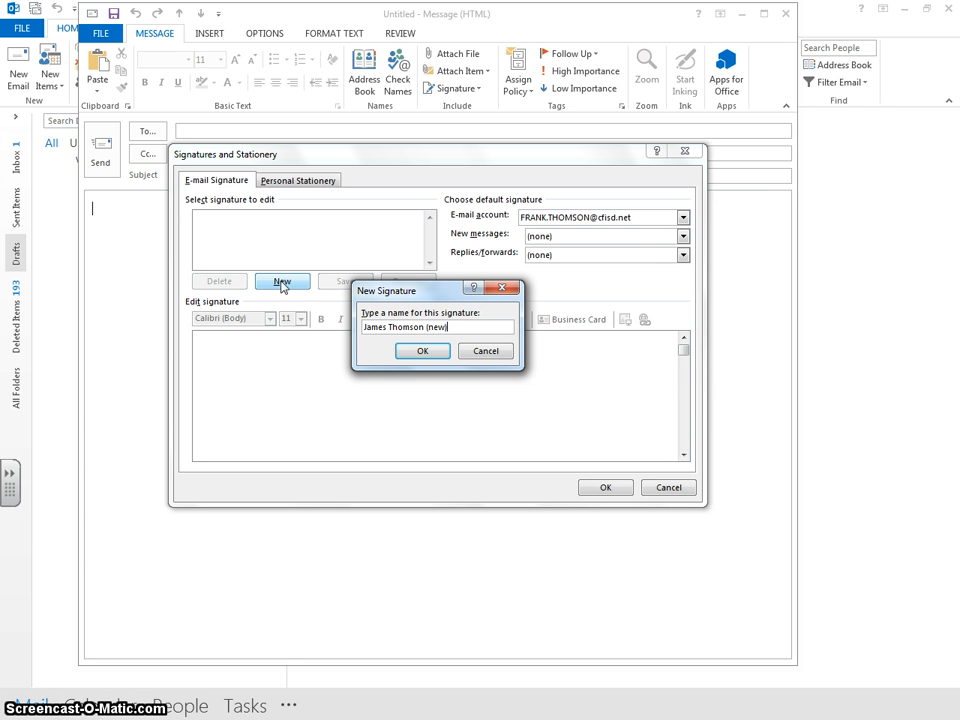
{"action": "left_click", "coordinate": [417, 352]}
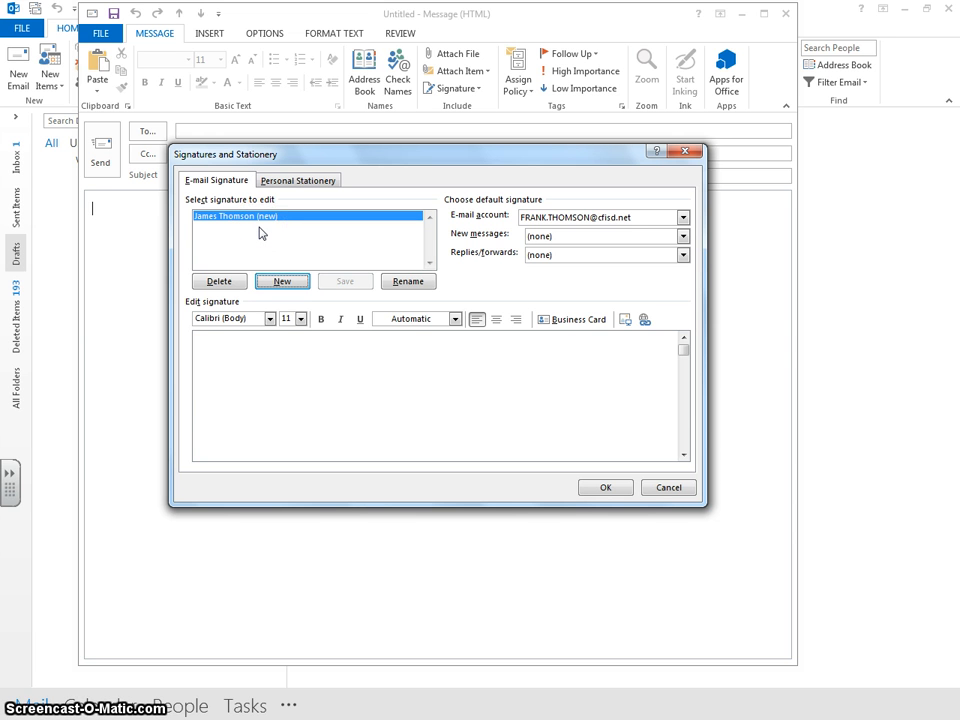
{"action": "left_click", "coordinate": [285, 360]}
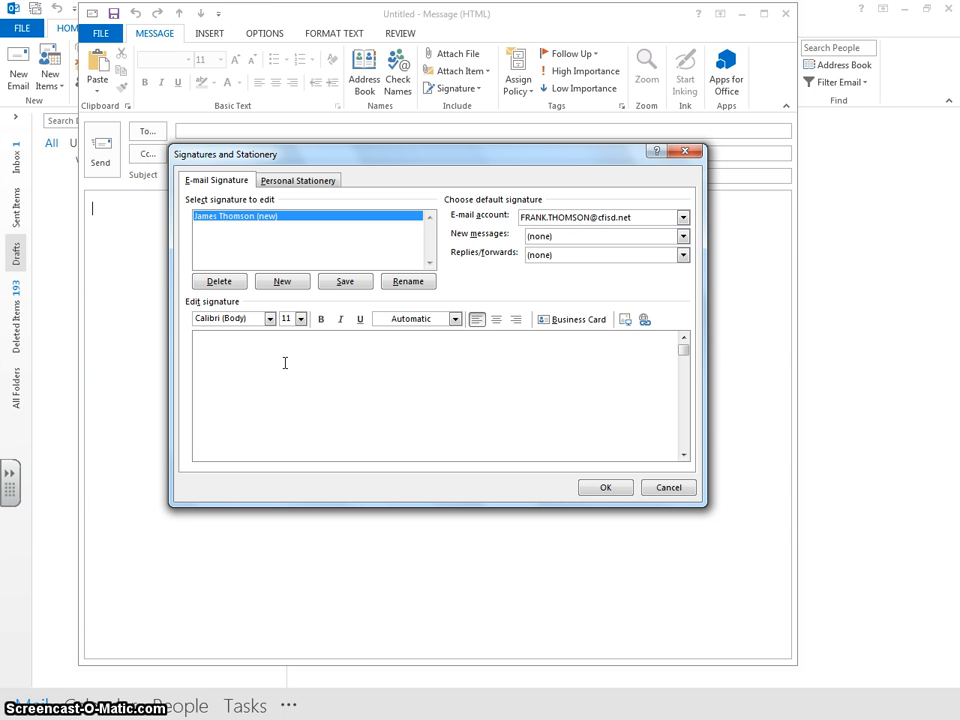
Step: Enter the user's name as the signature's first line and start a new line
{"action": "left_click", "coordinate": [285, 362]}
{"action": "key", "text": "Return"}
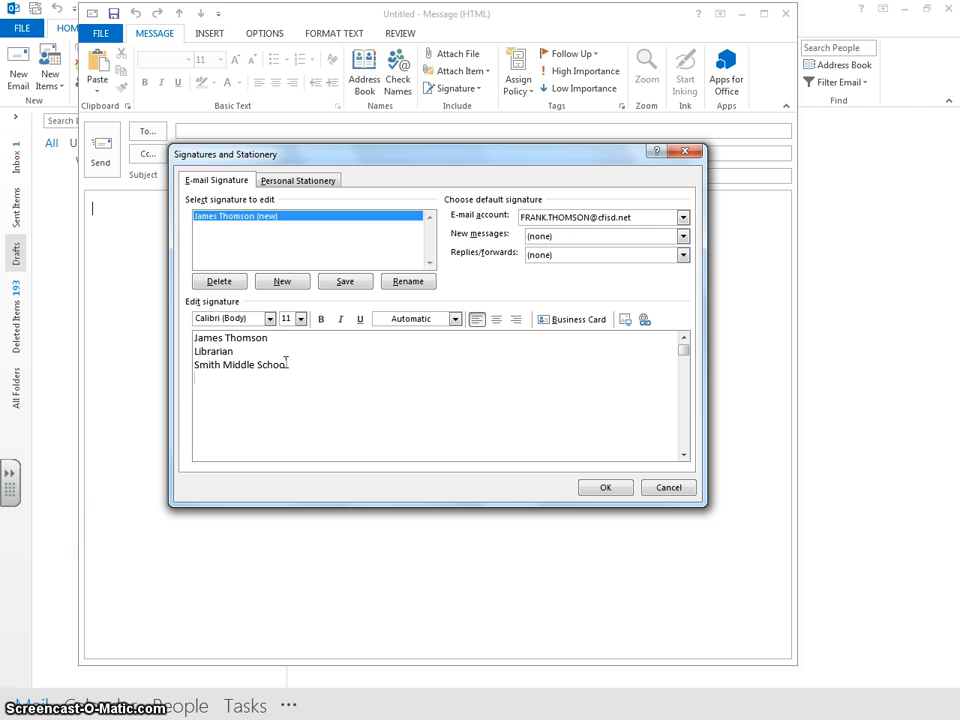
Step: Insert the user's e-mail address as a mailto hyperlink on the signature's last line
{"action": "left_click", "coordinate": [645, 322]}
{"action": "left_click", "coordinate": [265, 412]}
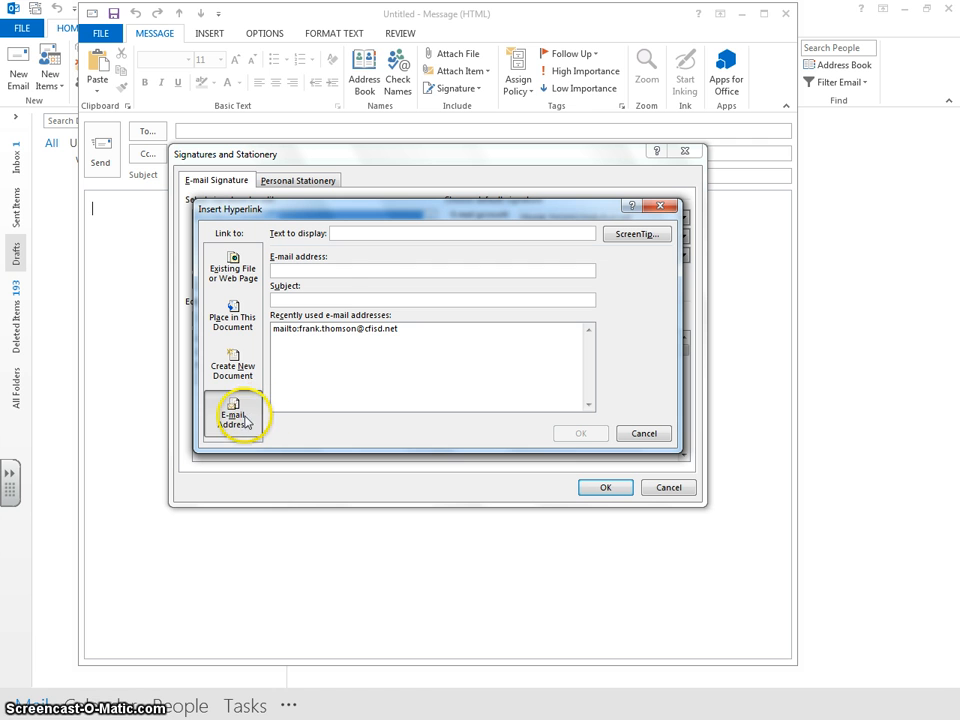
{"action": "left_click", "coordinate": [285, 270]}
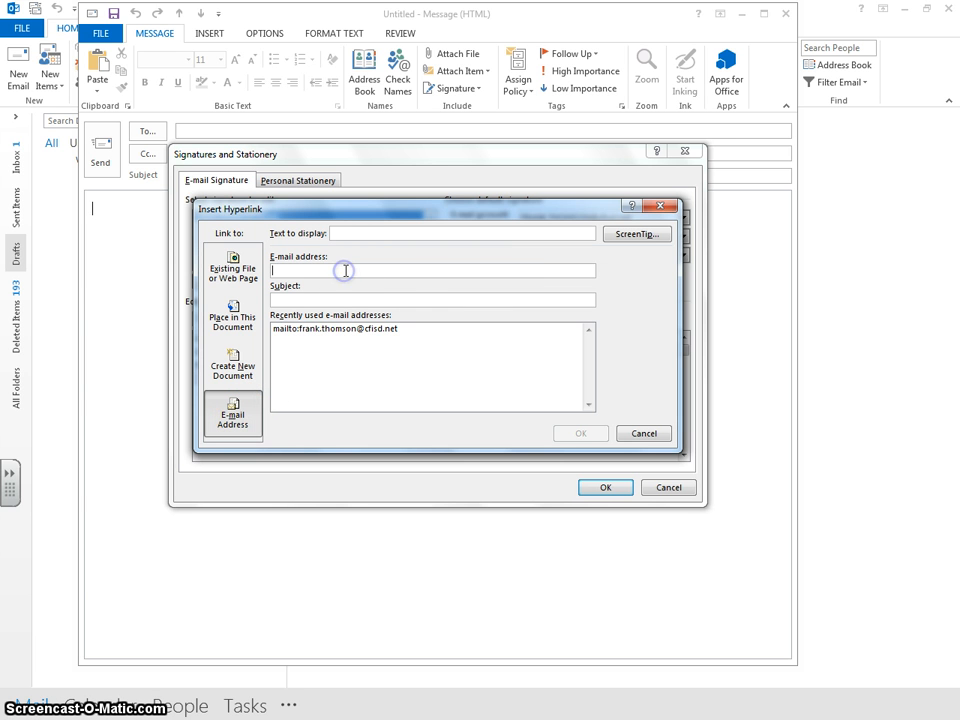
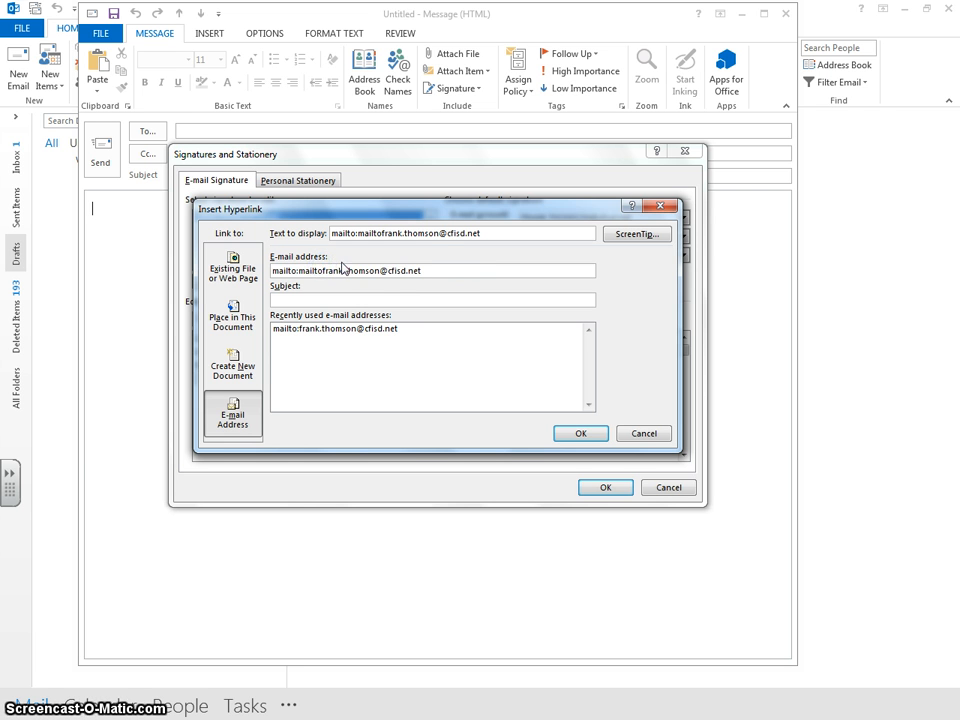
{"action": "left_click_drag", "start_coordinate": [420, 271], "coordinate": [270, 271]}
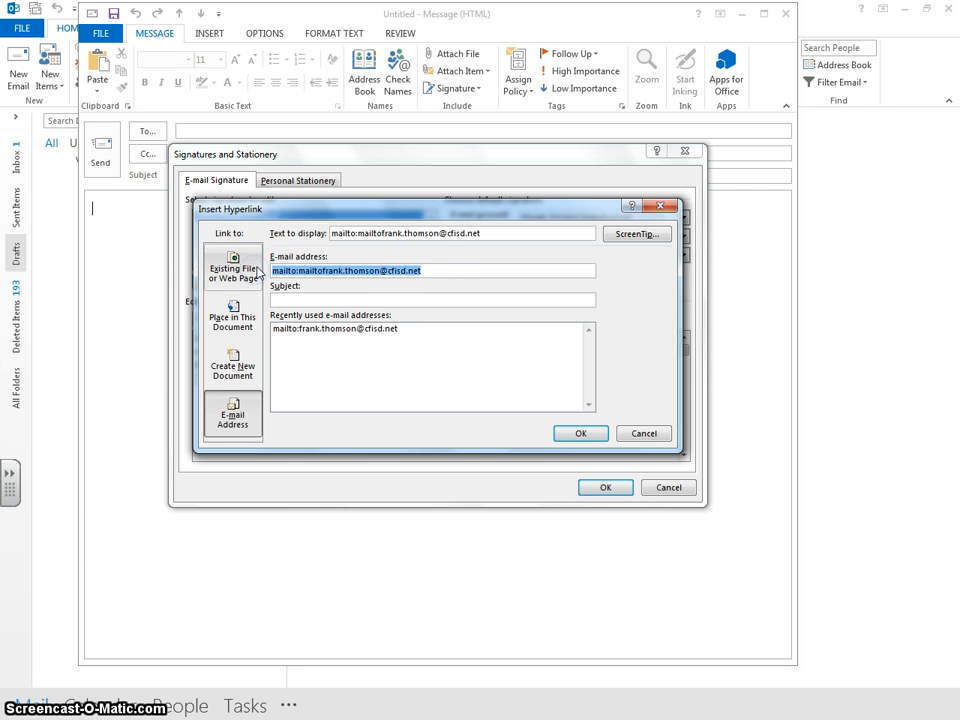
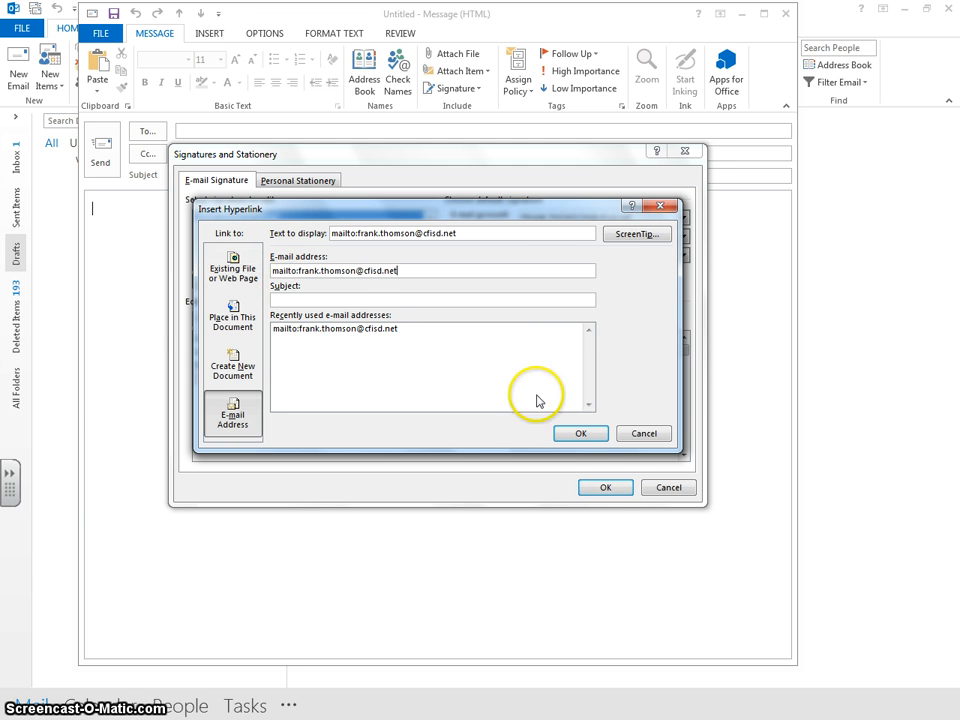
{"action": "left_click", "coordinate": [570, 435]}
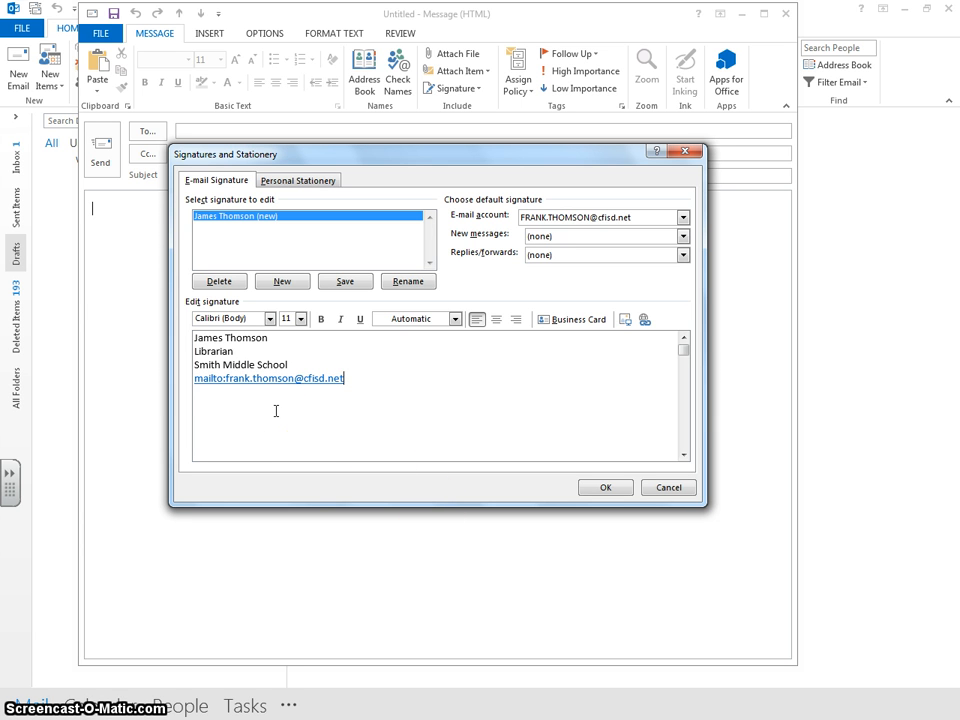
Step: Delete the 'mailto:' prefix so the link shows only the e-mail address
{"action": "left_click", "coordinate": [224, 379]}
{"action": "key", "text": "BackSpace"}
{"action": "key", "text": "BackSpace"}
{"action": "key", "text": "BackSpace"}
{"action": "key", "text": "BackSpace"}
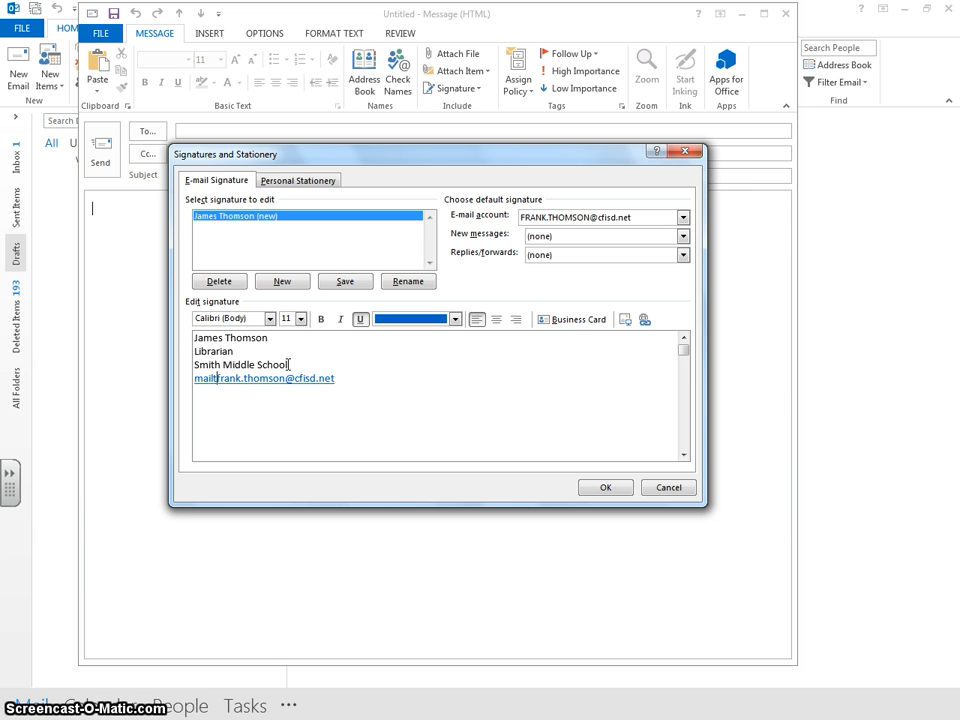
{"action": "key", "text": "BackSpace"}
{"action": "key", "text": "BackSpace"}
{"action": "key", "text": "BackSpace"}
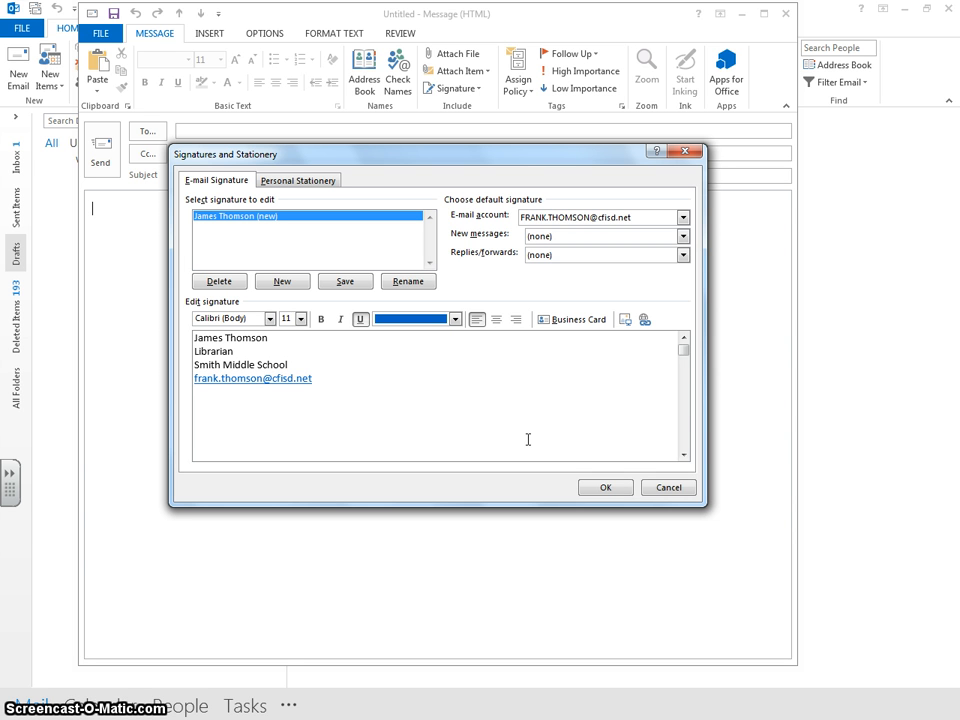
{"action": "left_click", "coordinate": [526, 440]}
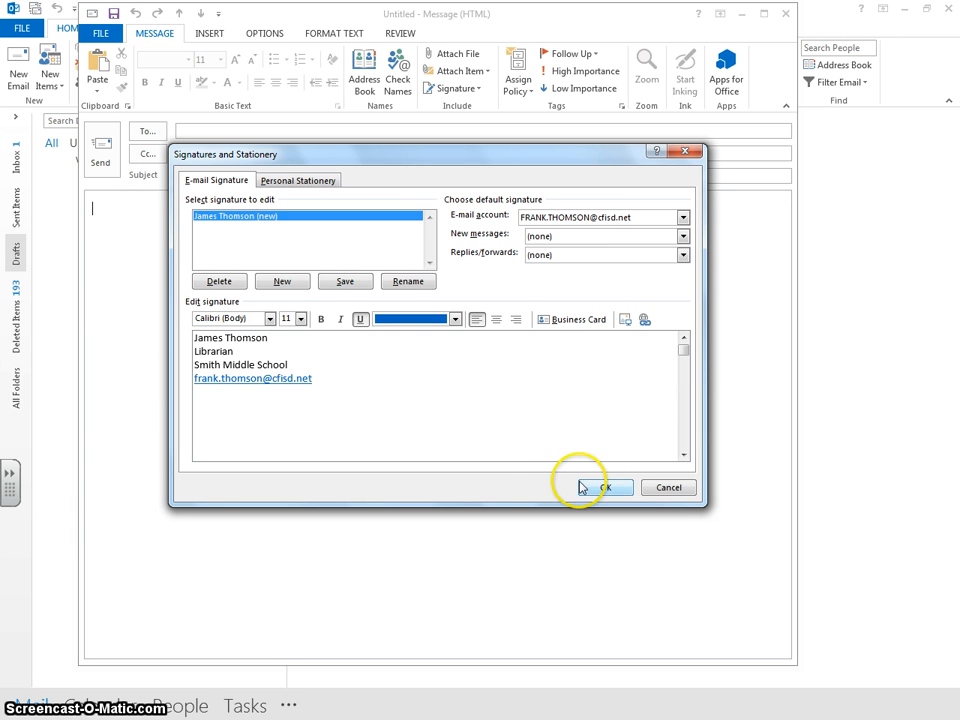
Step: Save the full signature and make it the account's default for new messages
{"action": "left_click", "coordinate": [340, 284]}
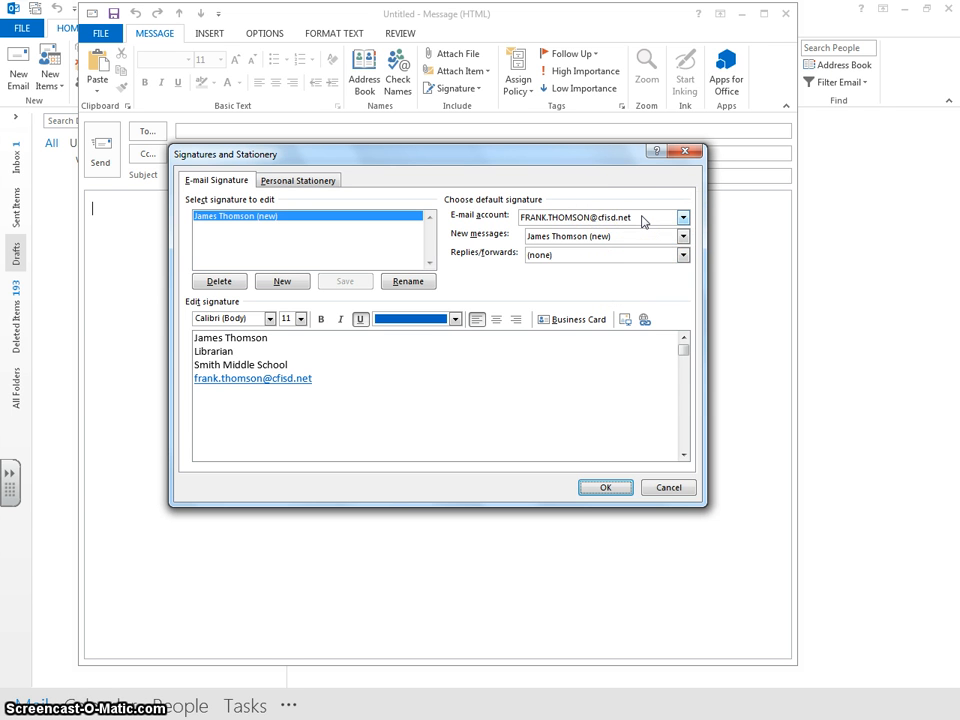
{"action": "left_click", "coordinate": [683, 218]}
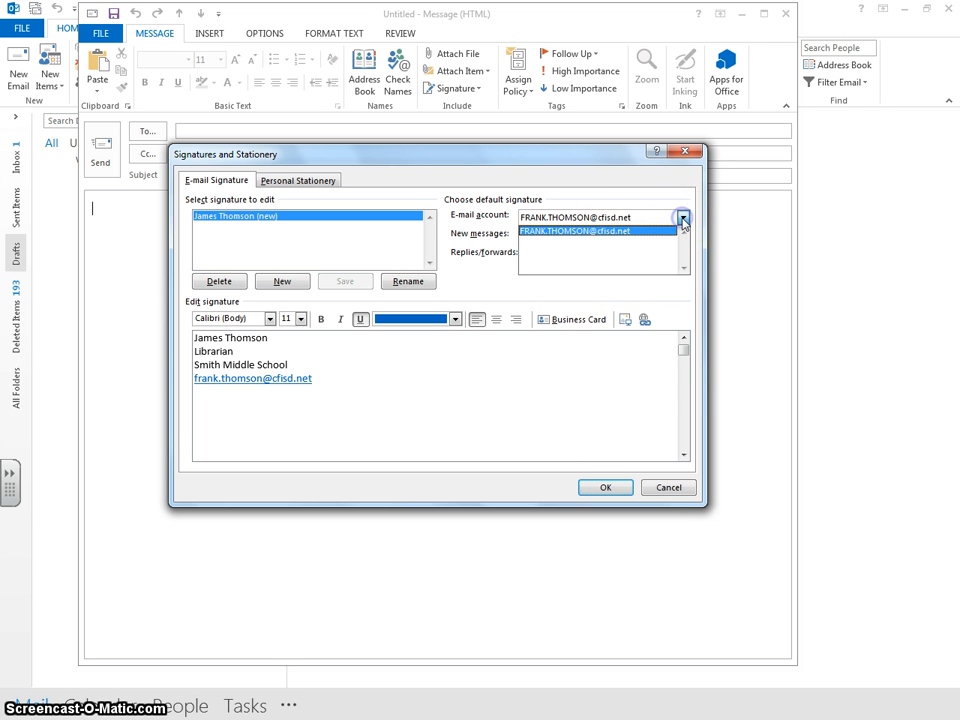
{"action": "left_click", "coordinate": [625, 245]}
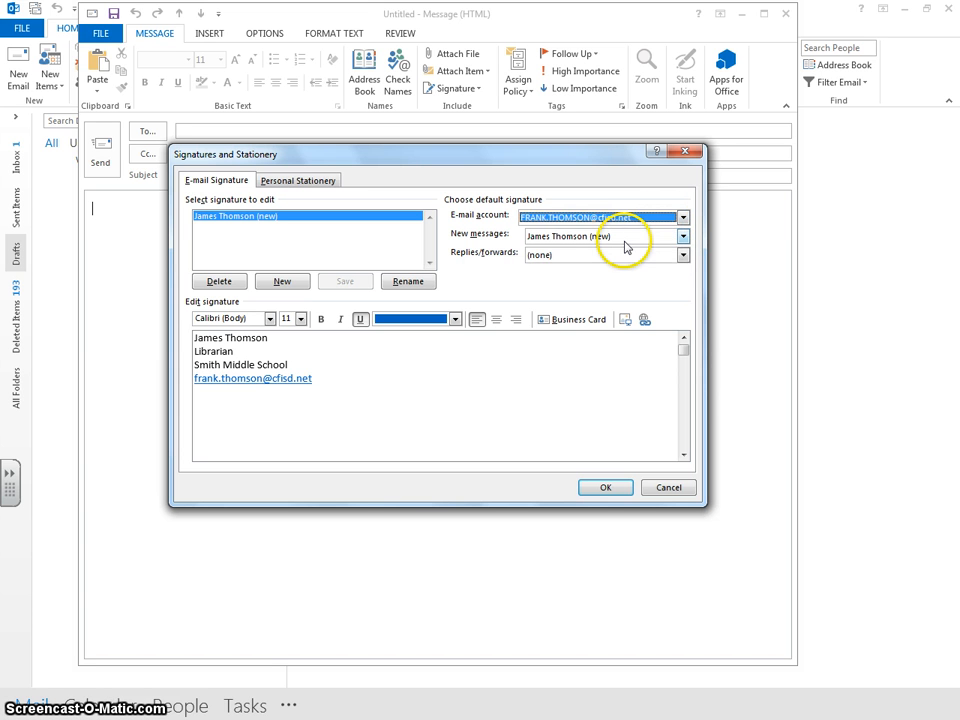
{"action": "left_click", "coordinate": [683, 236]}
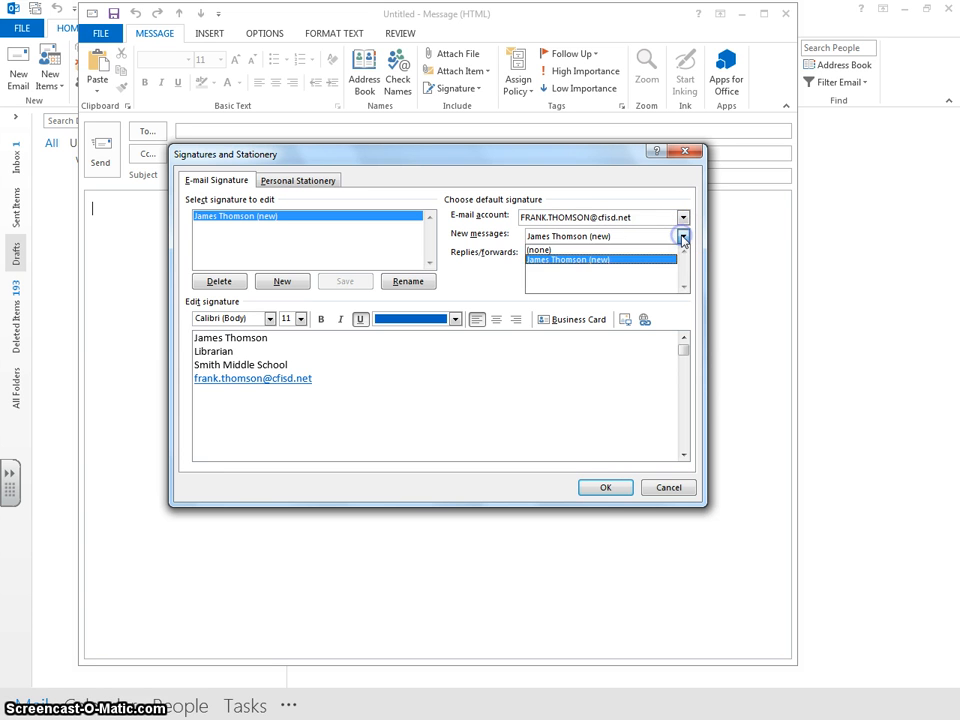
{"action": "left_click", "coordinate": [683, 236]}
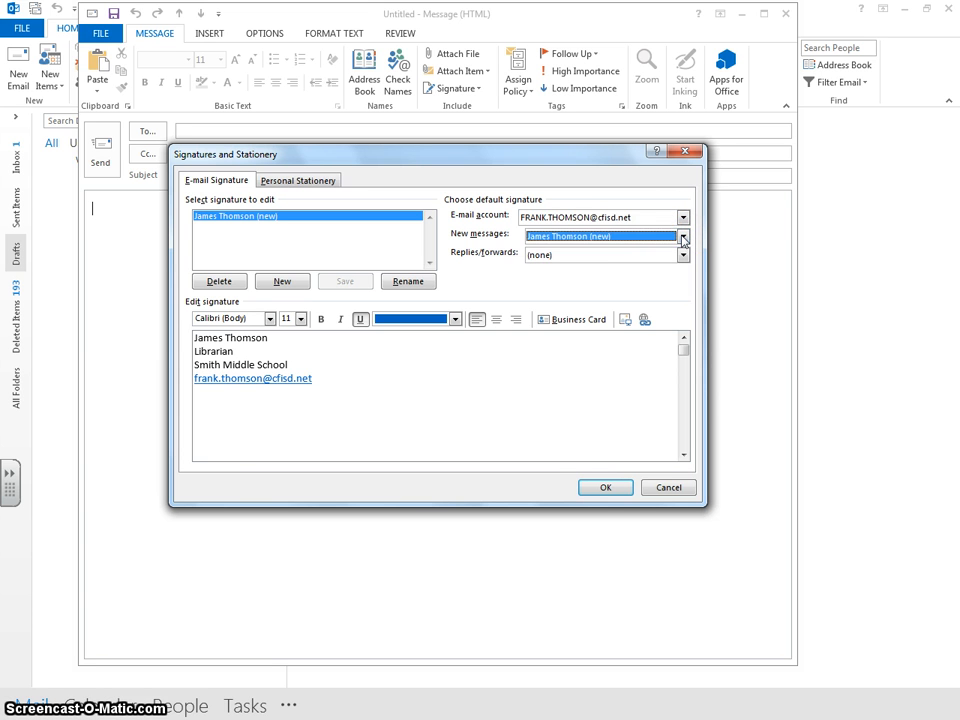
{"action": "left_click", "coordinate": [549, 237]}
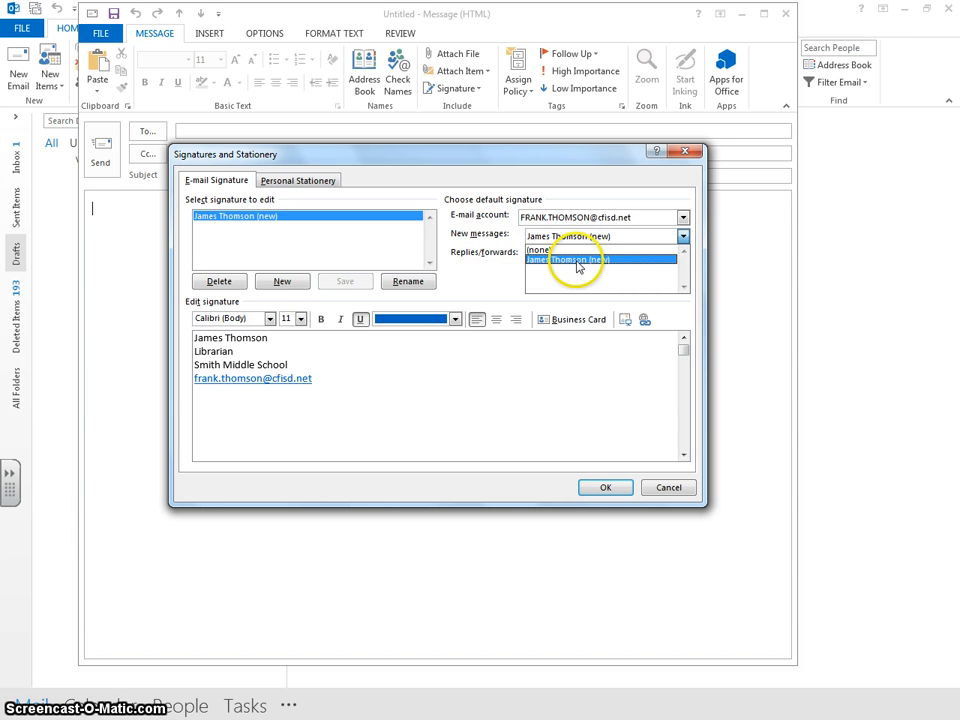
{"action": "left_click", "coordinate": [576, 259]}
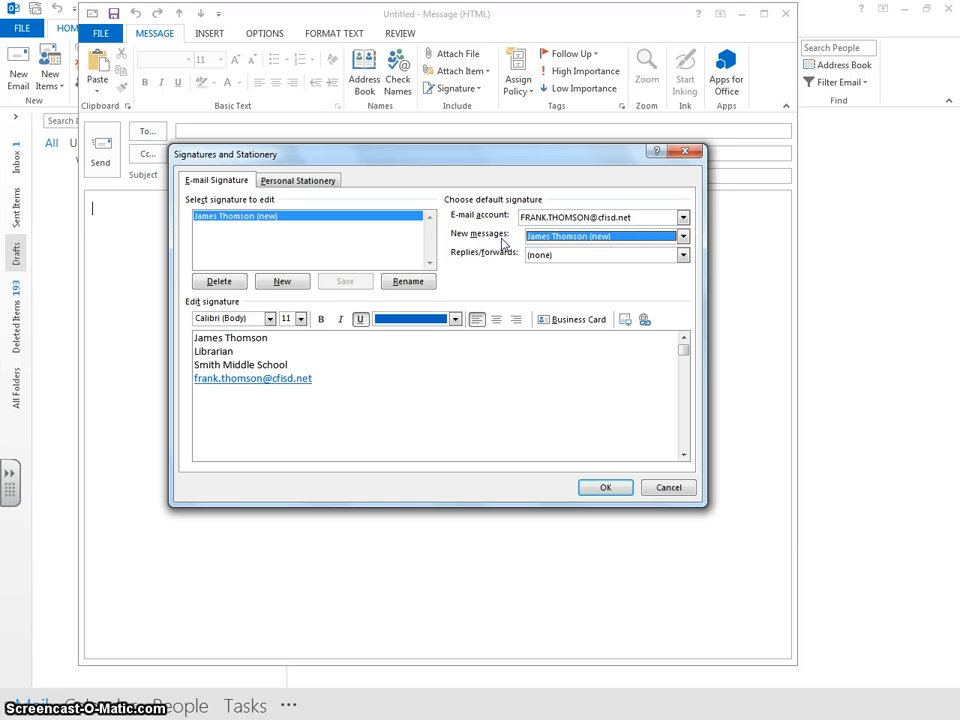
{"action": "left_click", "coordinate": [562, 455]}
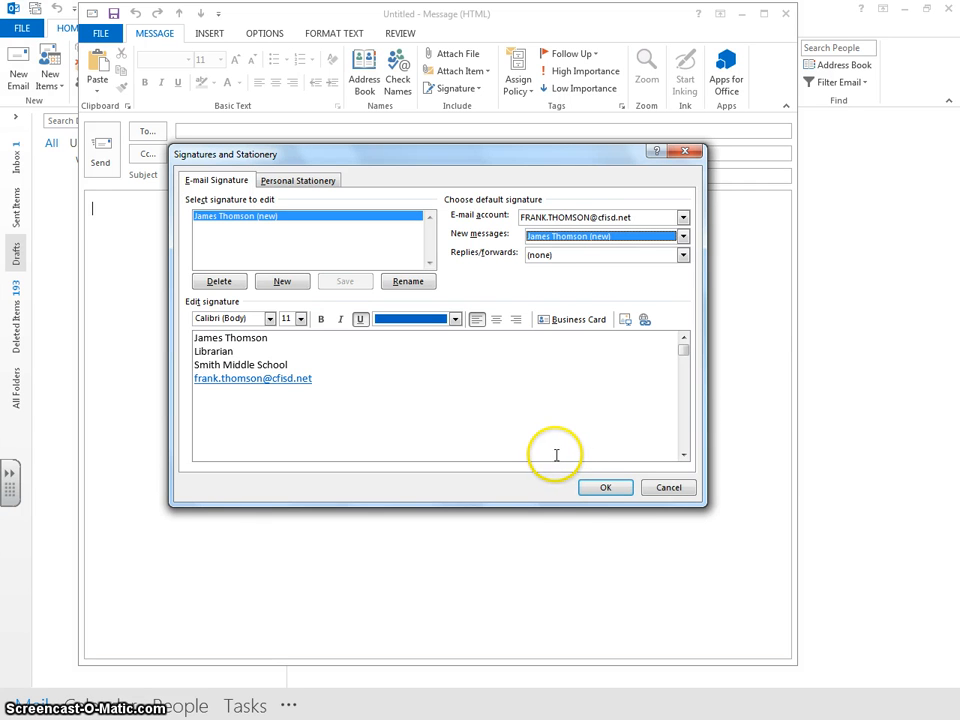
{"action": "left_click", "coordinate": [604, 488]}
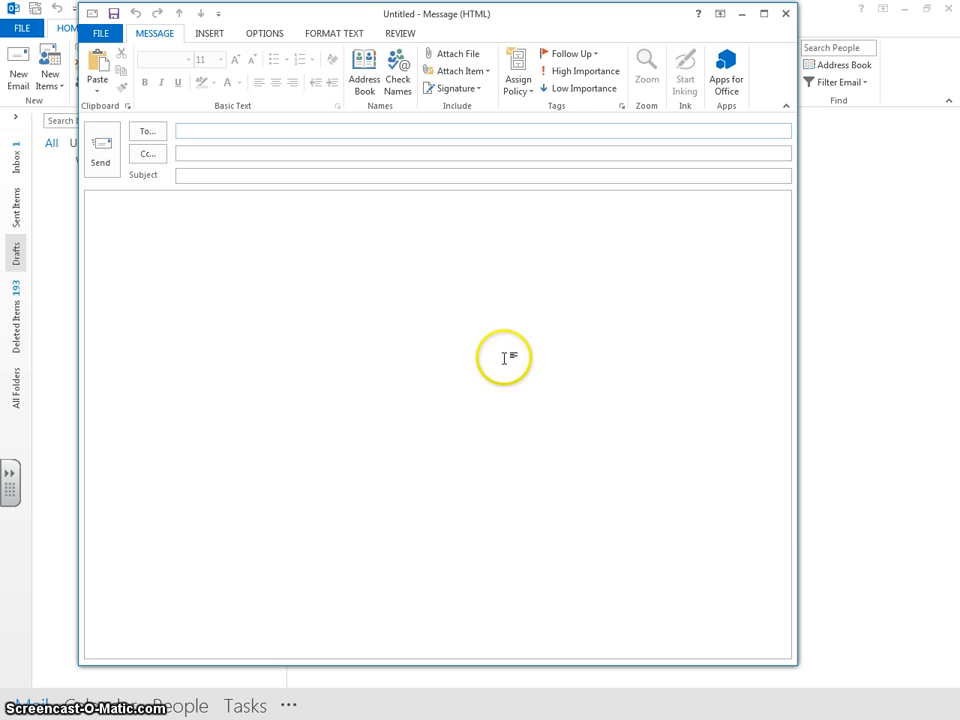
Step: Insert the full signature into the test message, then discard the message unsaved
{"action": "left_click", "coordinate": [458, 91]}
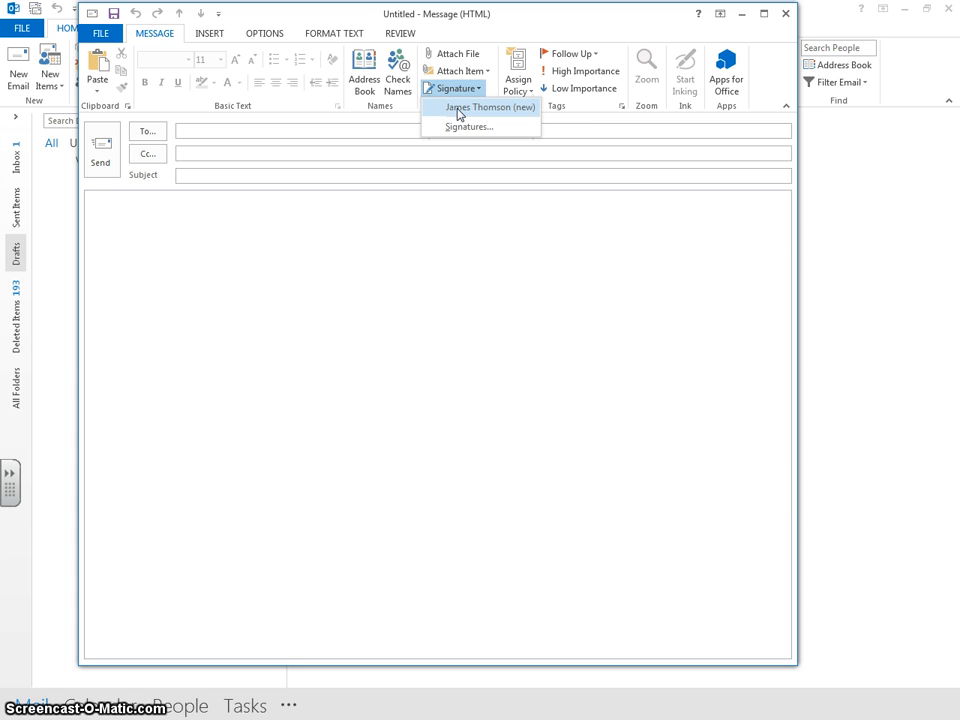
{"action": "left_click", "coordinate": [458, 111]}
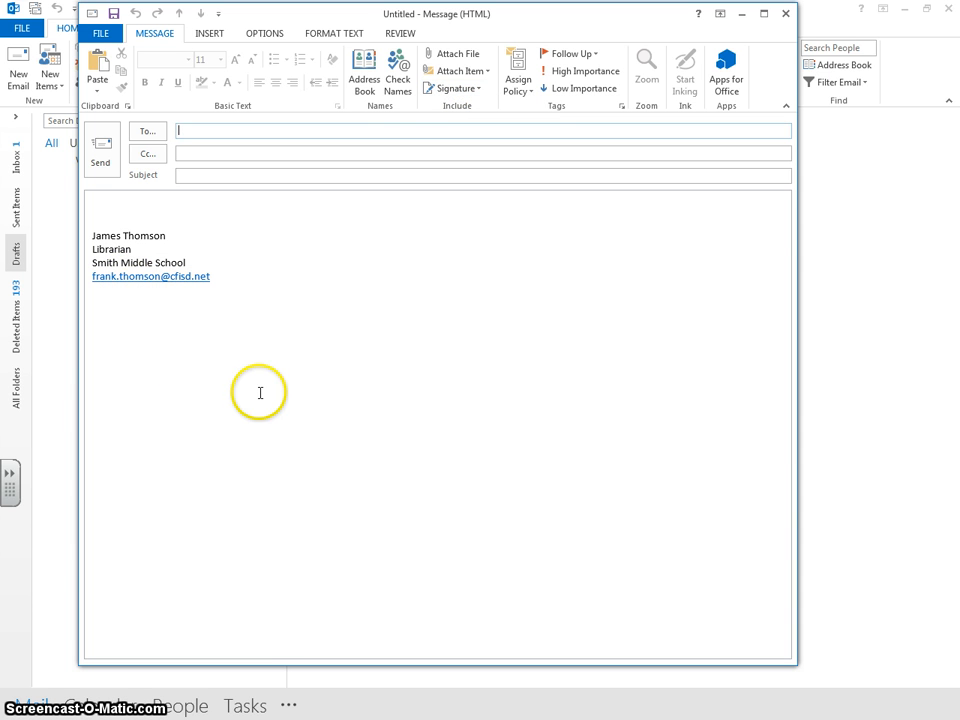
{"action": "left_click", "coordinate": [787, 15]}
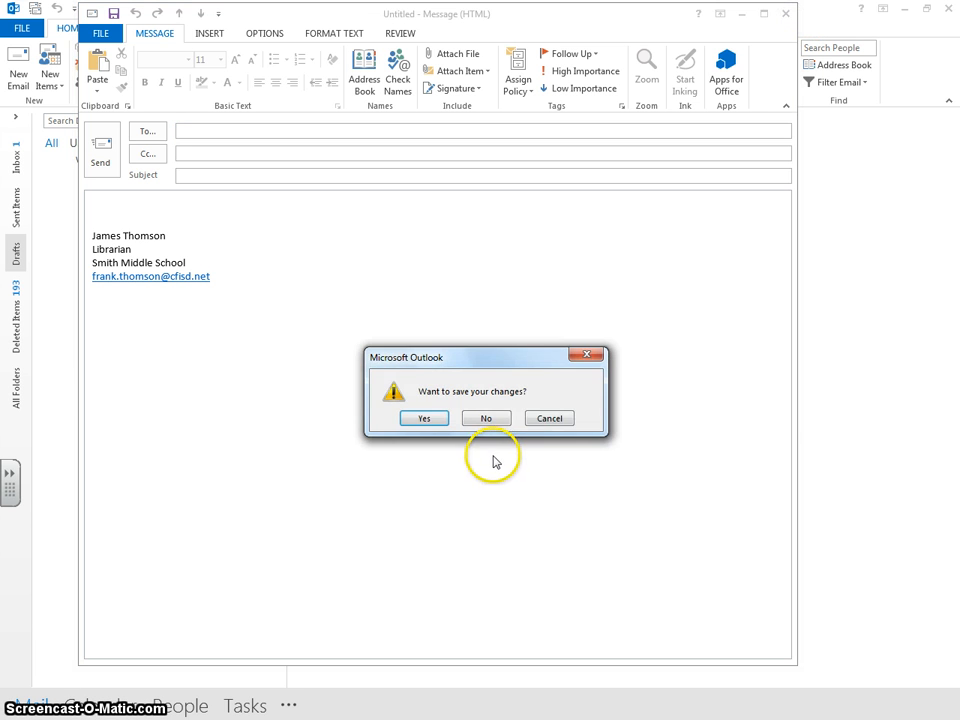
{"action": "left_click", "coordinate": [490, 417]}
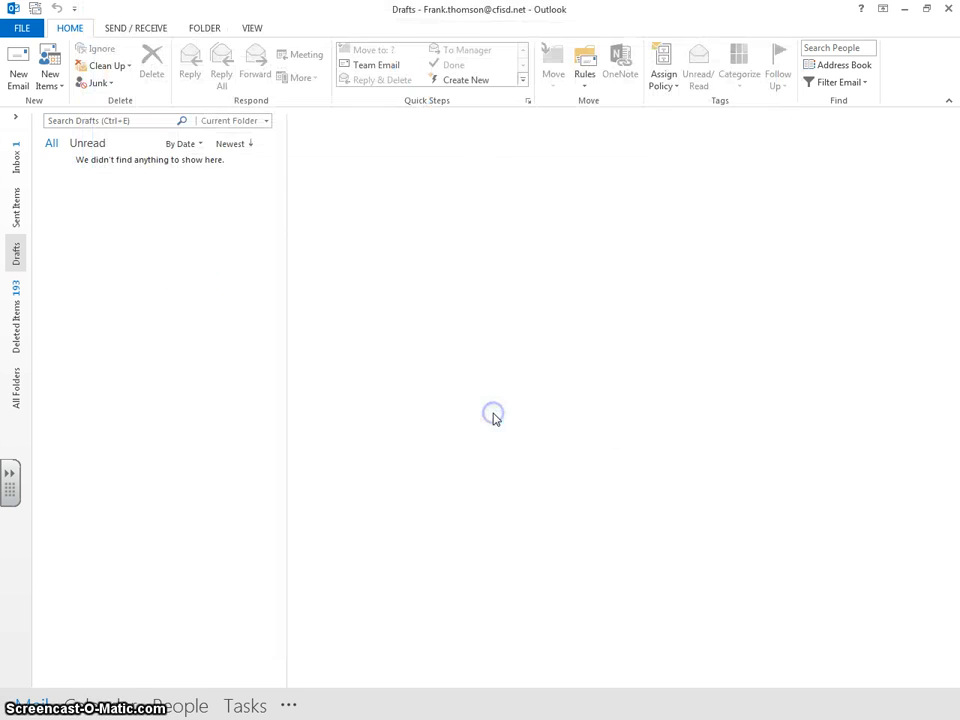
Step: Start a new message showing the default full signature and reopen Signatures and Stationery
{"action": "left_click", "coordinate": [18, 72]}
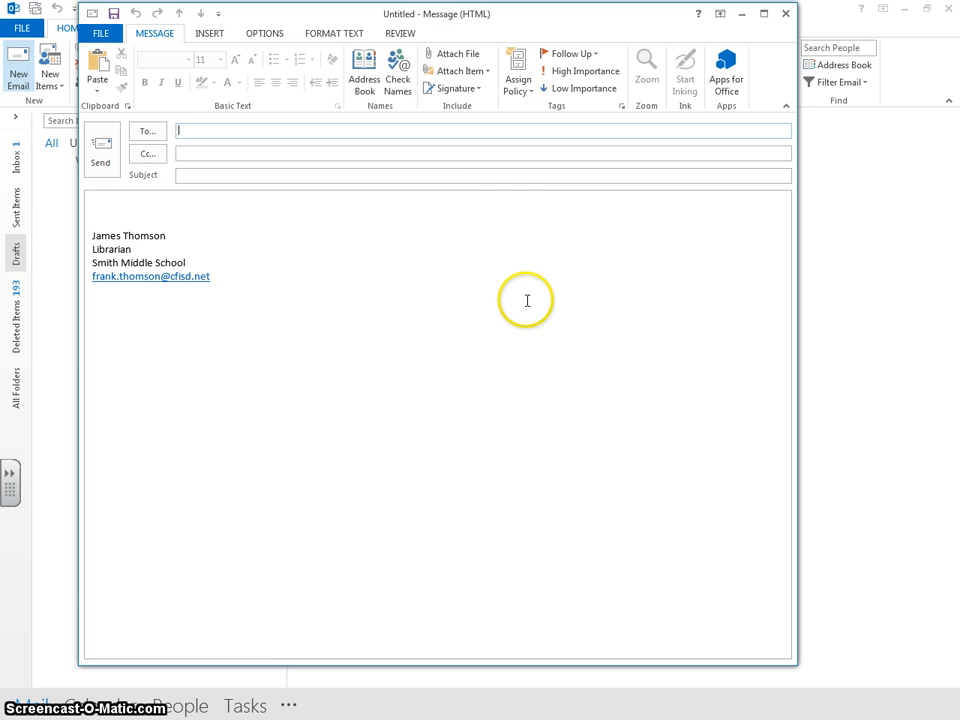
{"action": "left_click", "coordinate": [455, 92]}
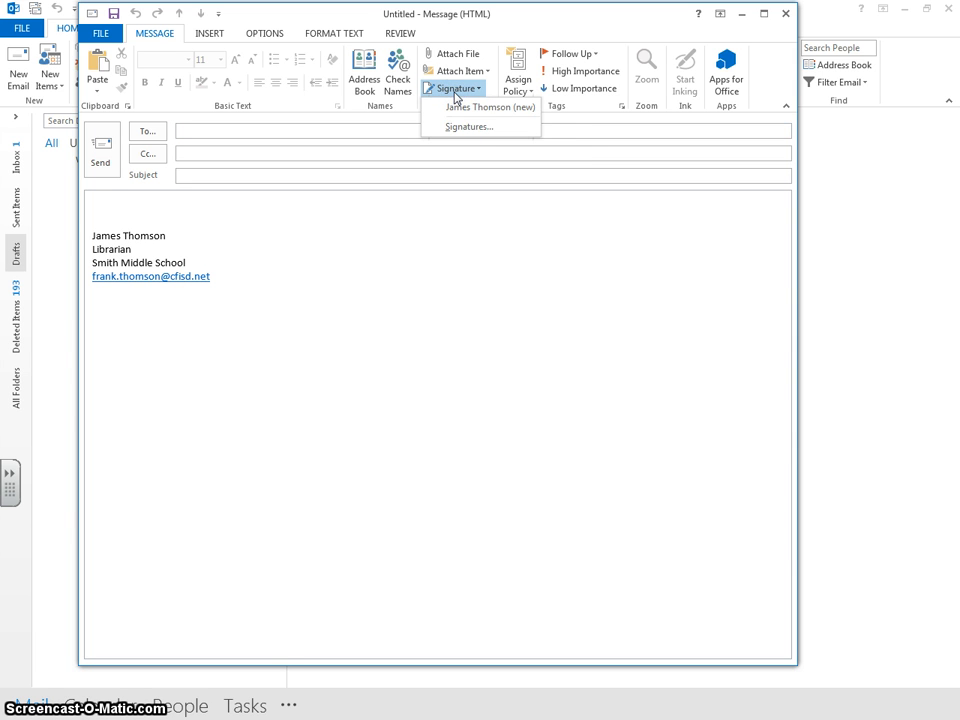
{"action": "left_click", "coordinate": [454, 128]}
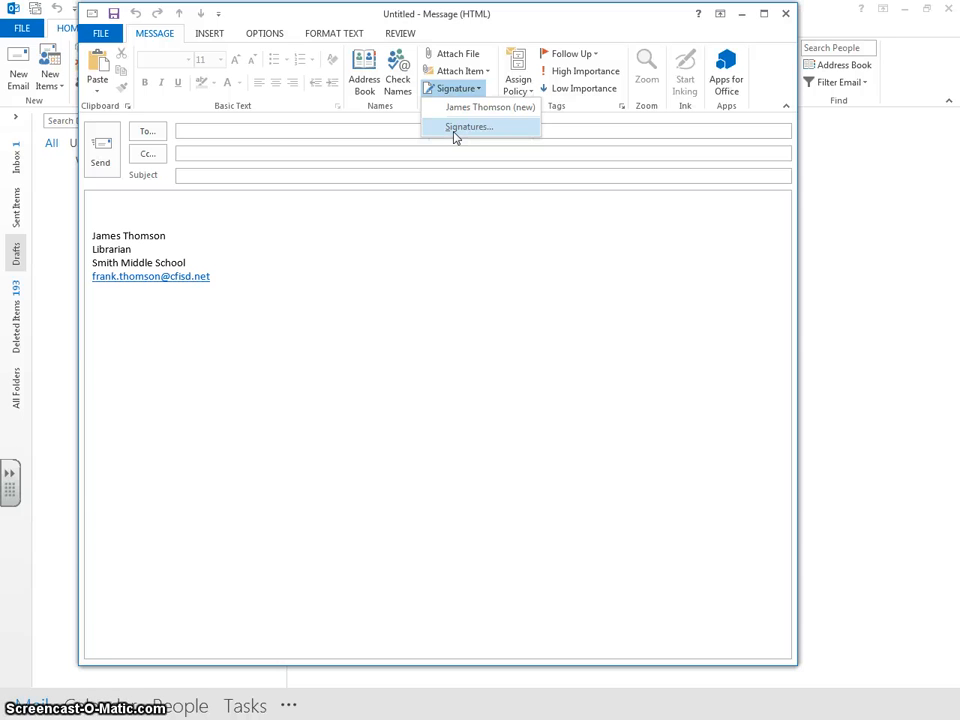
{"action": "left_click", "coordinate": [453, 136]}
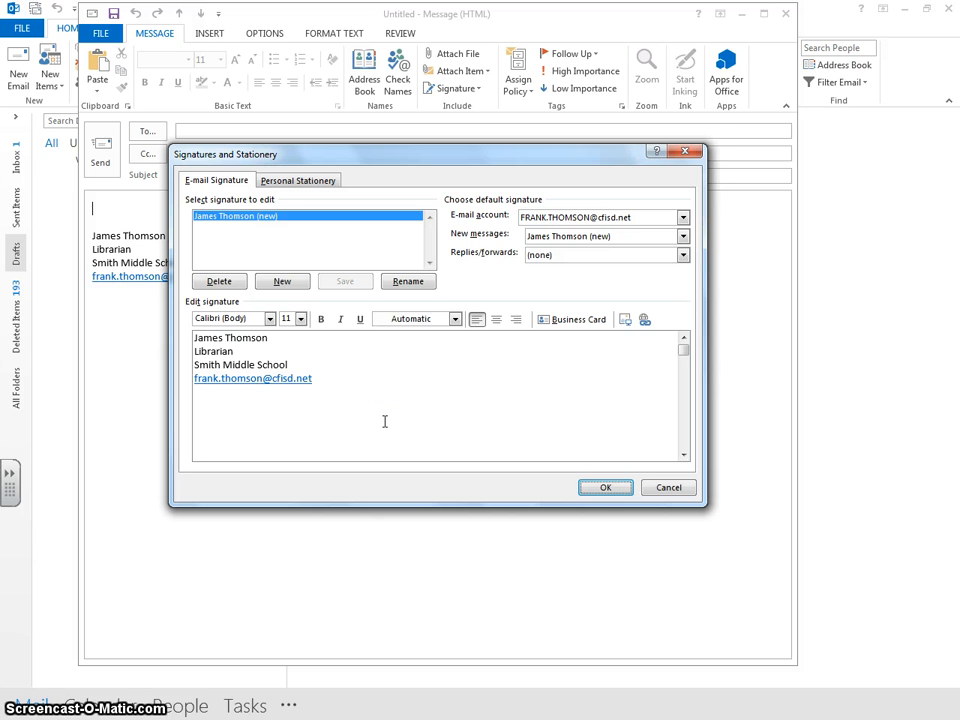
Step: Create a second signature named with the user's name plus '(reply)', containing only the name
{"action": "left_click", "coordinate": [282, 285]}
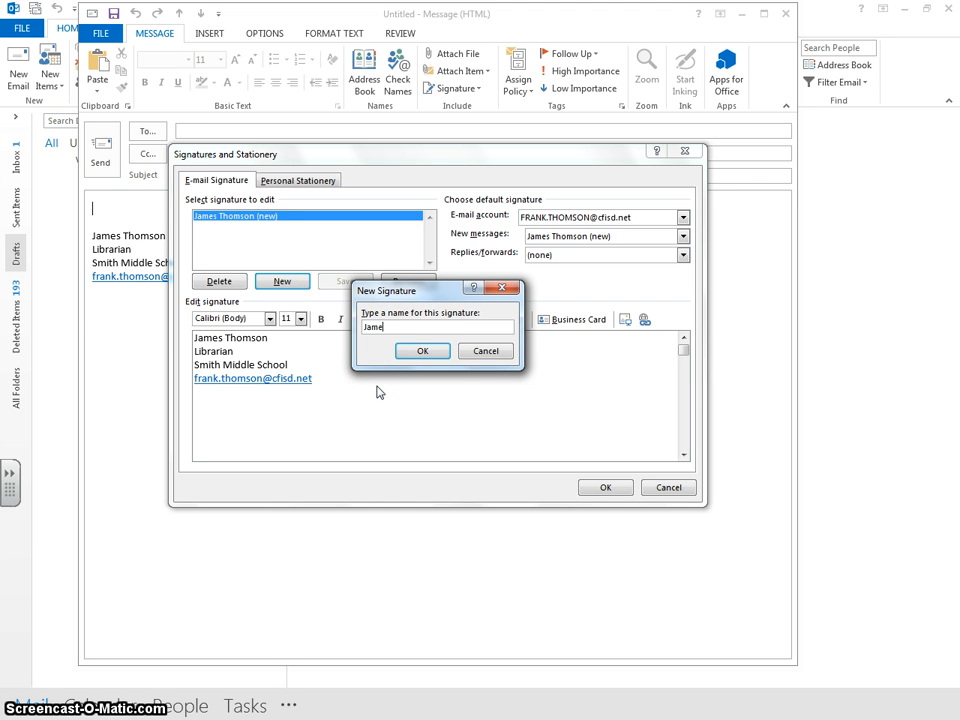
{"action": "left_click", "coordinate": [422, 351]}
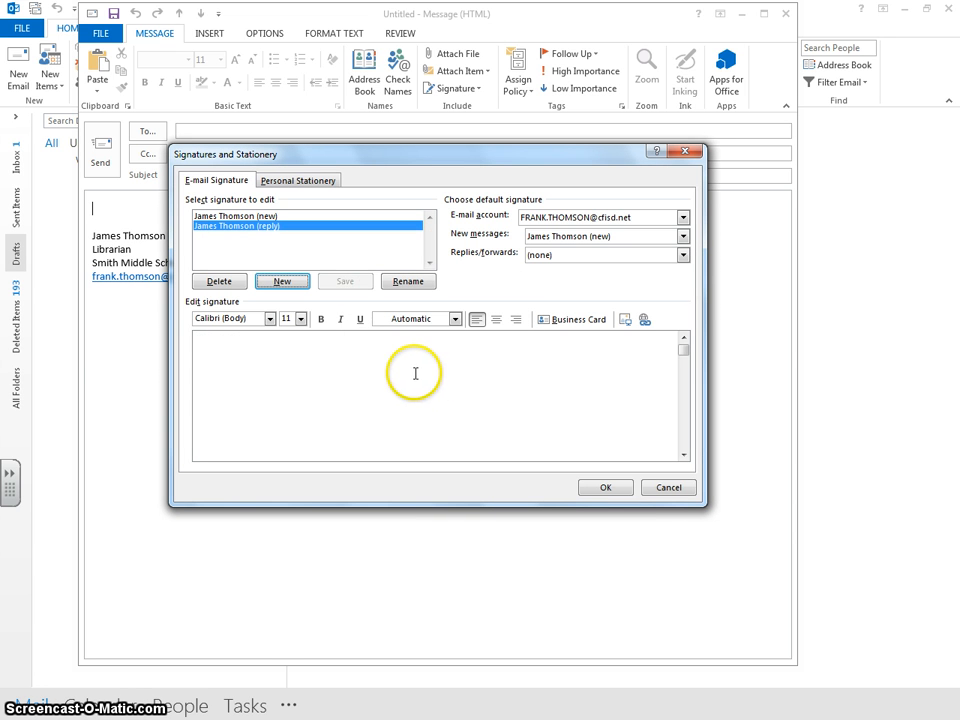
{"action": "left_click", "coordinate": [325, 347]}
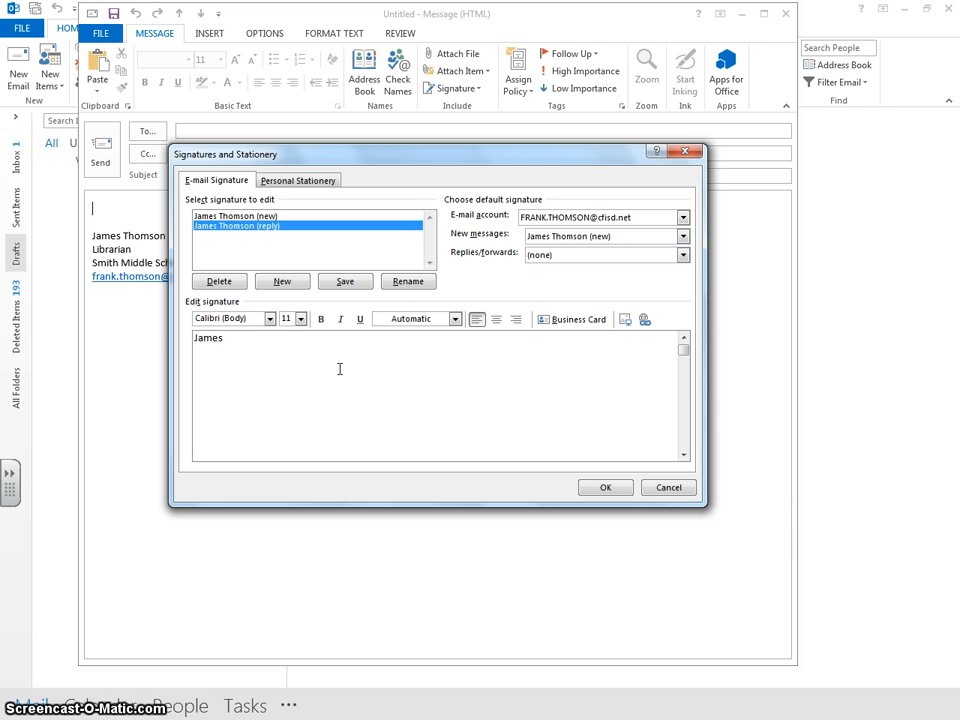
{"action": "type", "text": "Thomson"}
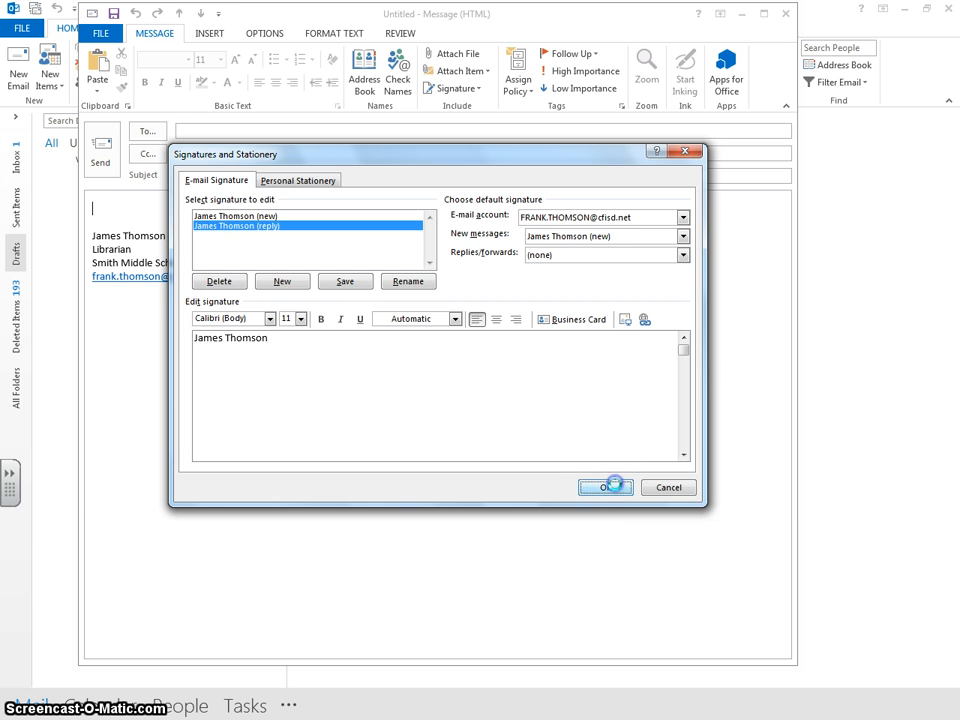
{"action": "left_click", "coordinate": [606, 487]}
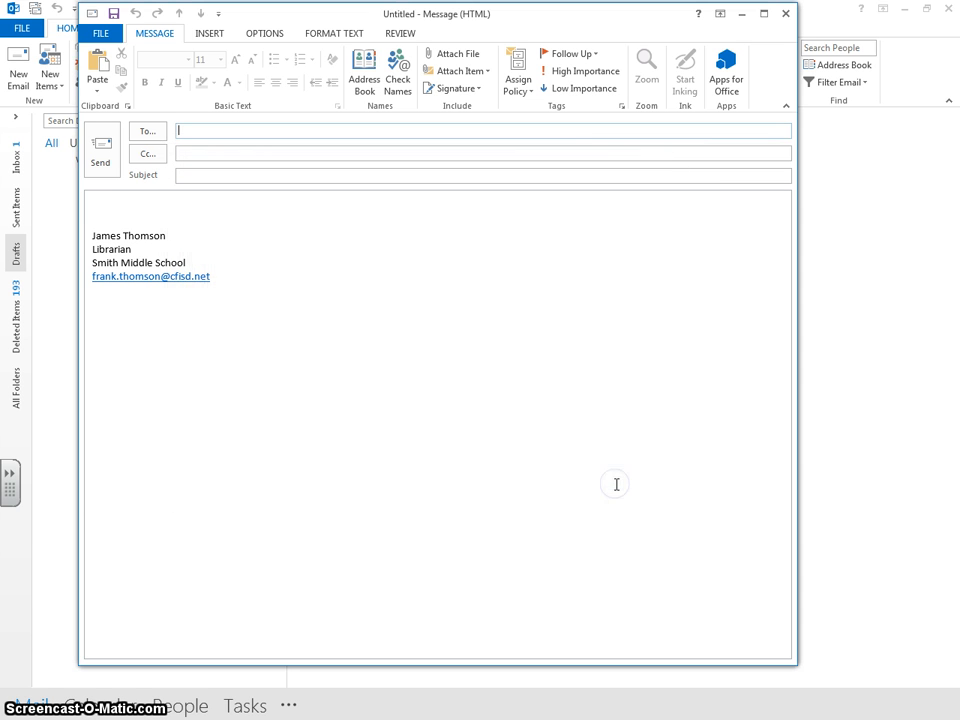
Step: Set the '(reply)' signature as default for replies/forwards, review both signatures, and save
{"action": "left_click", "coordinate": [456, 90]}
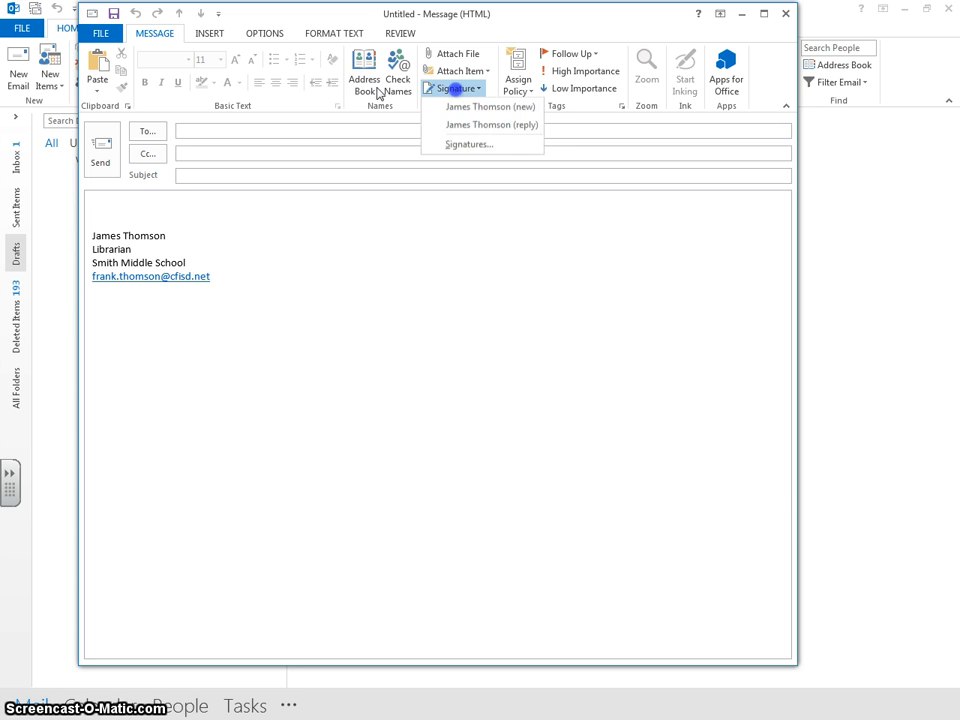
{"action": "left_click", "coordinate": [465, 146]}
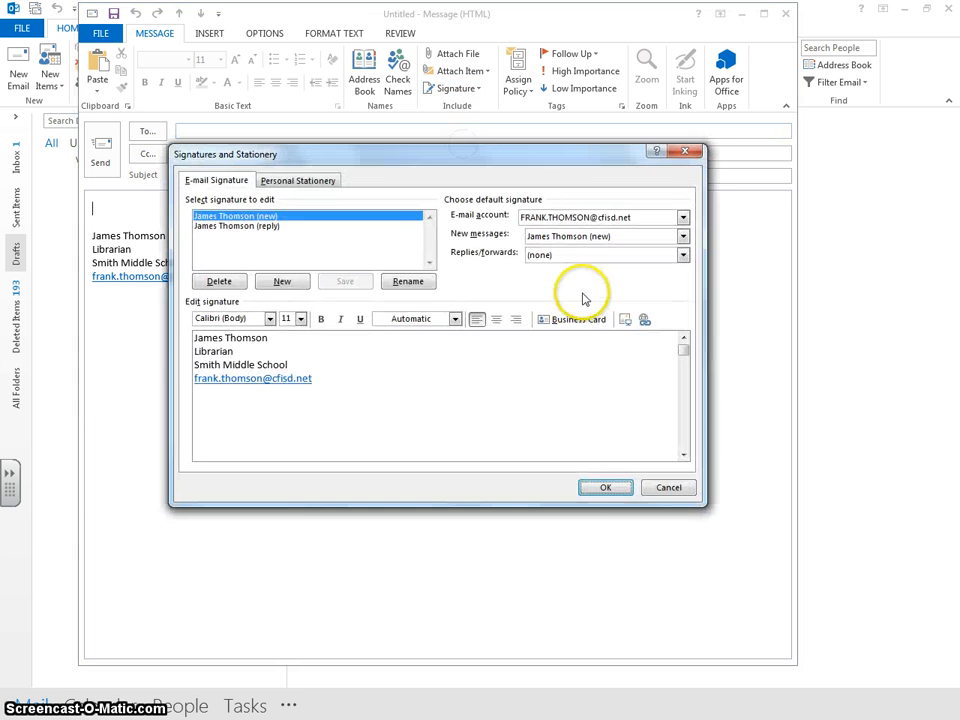
{"action": "left_click", "coordinate": [683, 255]}
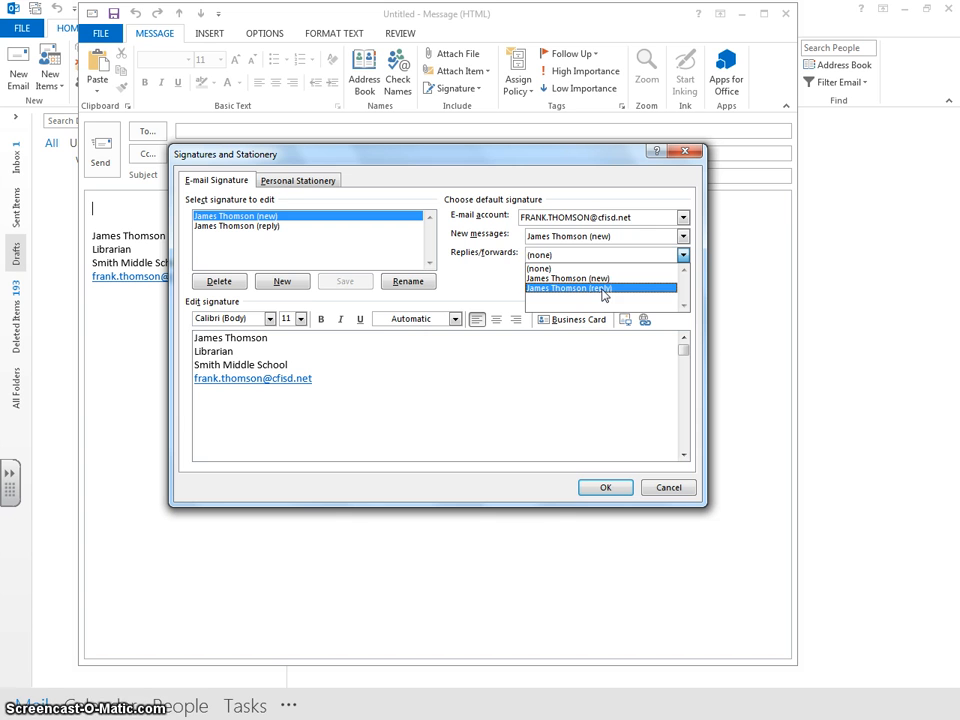
{"action": "left_click", "coordinate": [603, 289]}
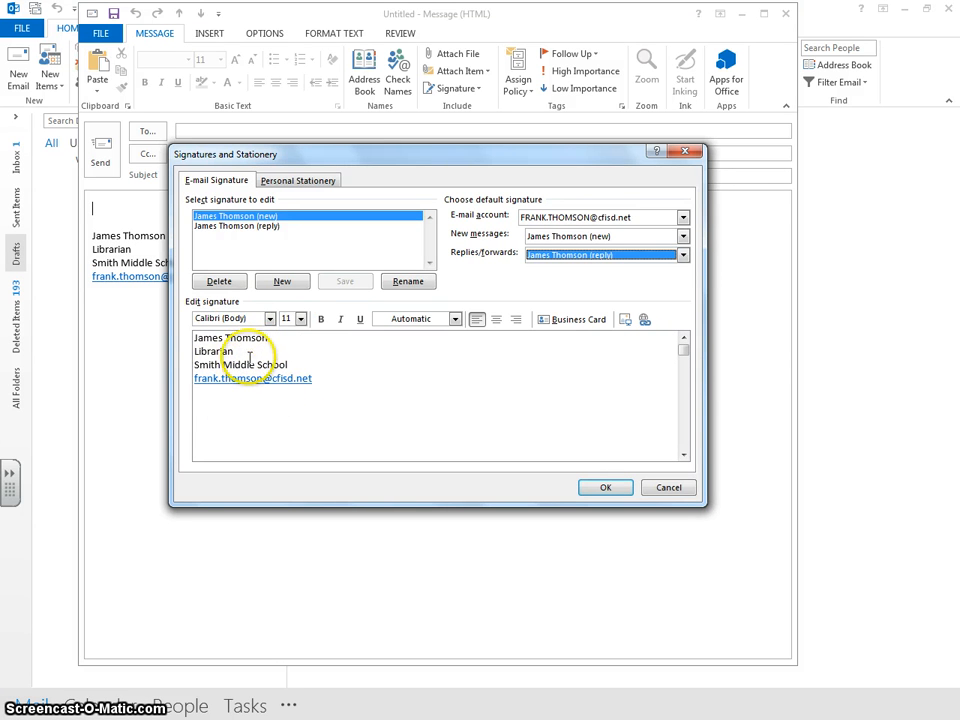
{"action": "left_click", "coordinate": [236, 227]}
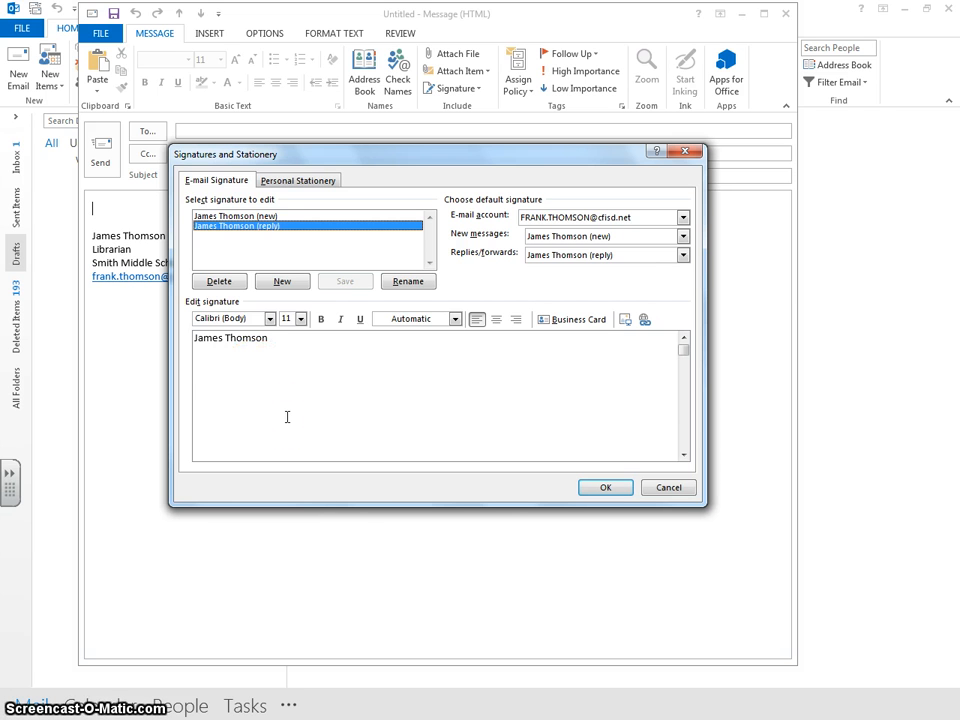
{"action": "left_click", "coordinate": [258, 217]}
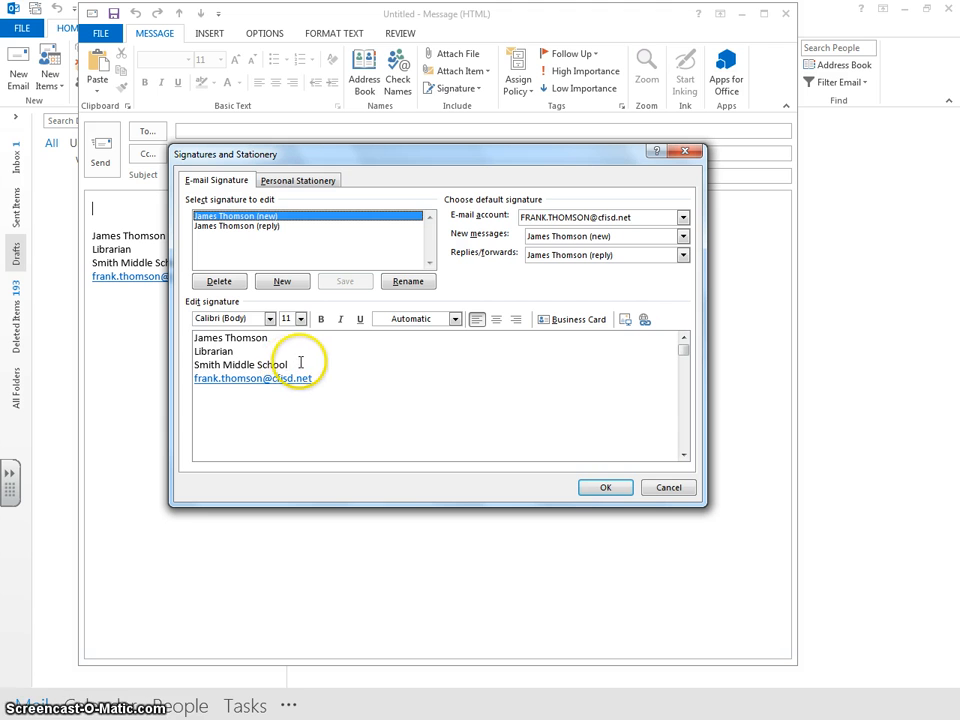
{"action": "left_click", "coordinate": [240, 227]}
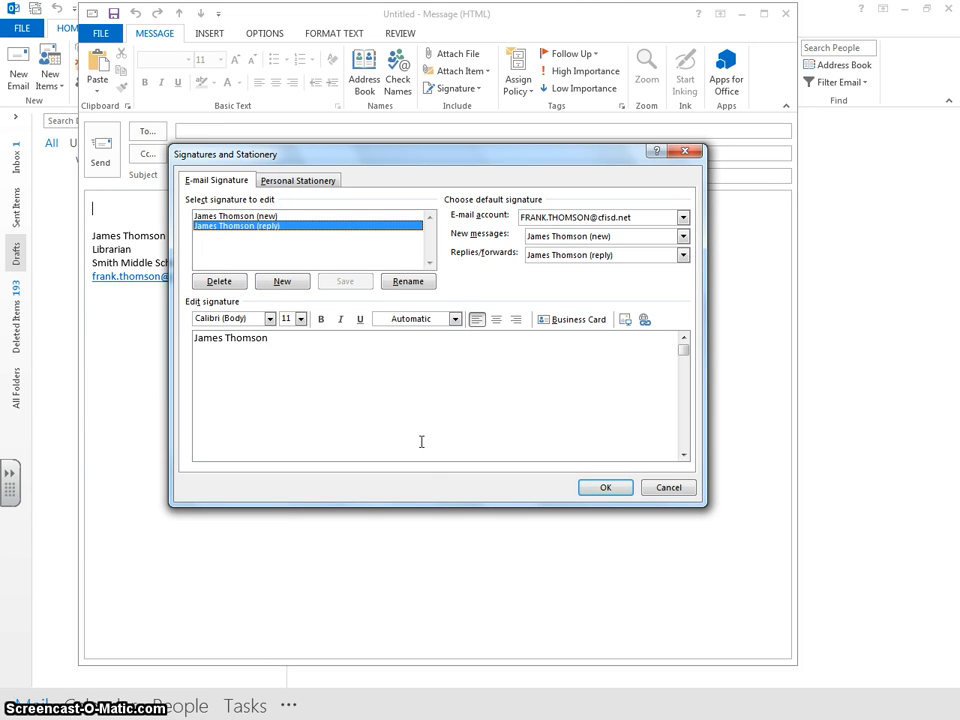
{"action": "left_click", "coordinate": [605, 486]}
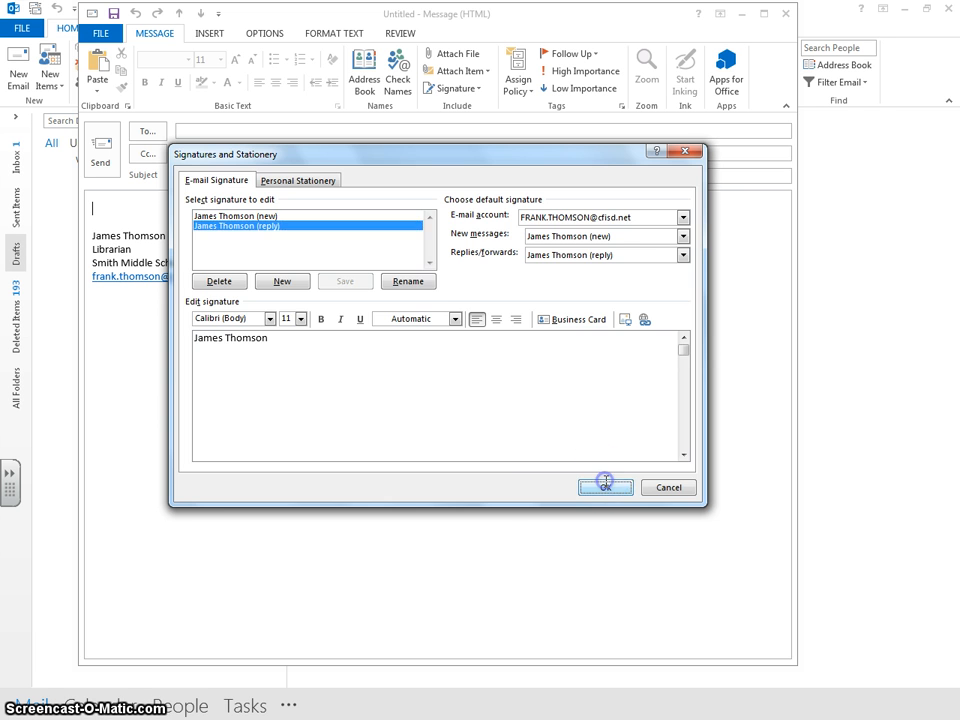
Step: Insert the full (new) signature into the body, then swap it for the name-only (reply) one
{"action": "left_click", "coordinate": [474, 93]}
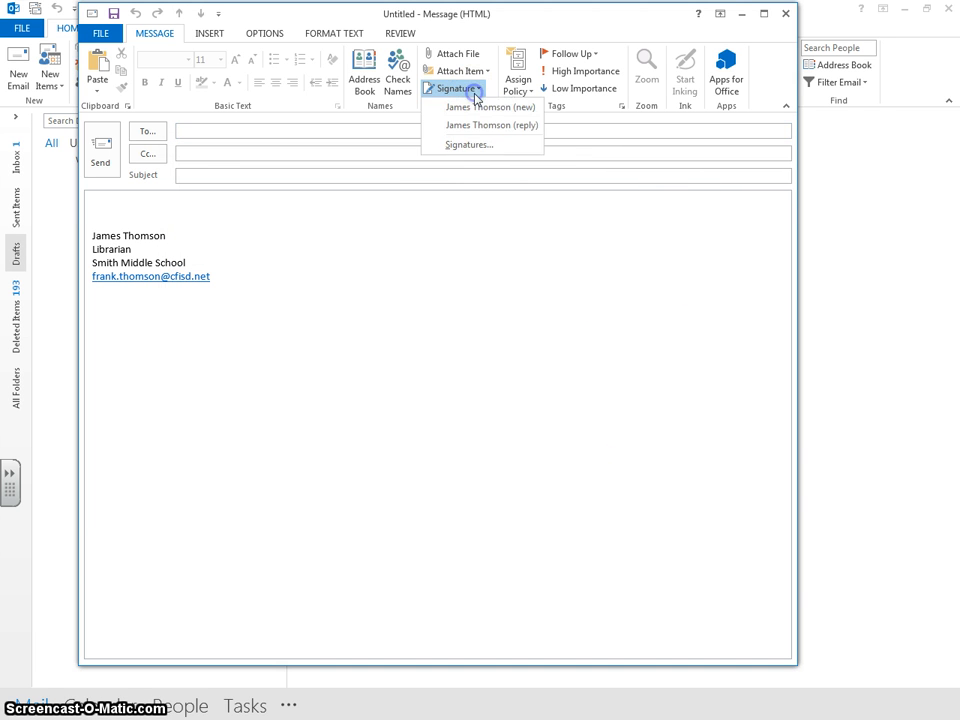
{"action": "left_click", "coordinate": [471, 107]}
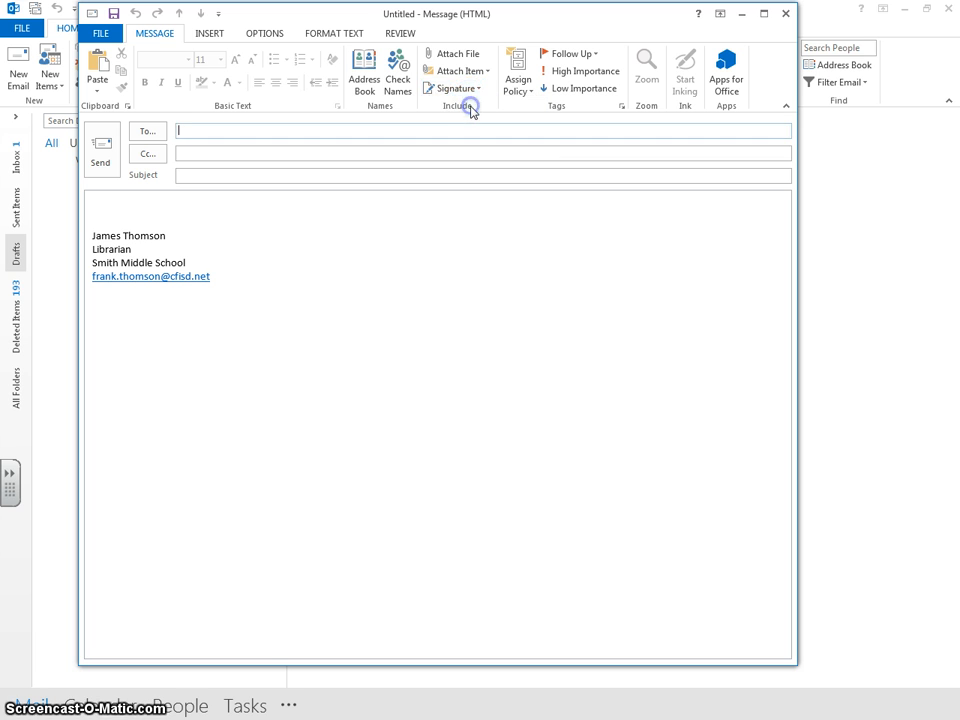
{"action": "left_click", "coordinate": [461, 89]}
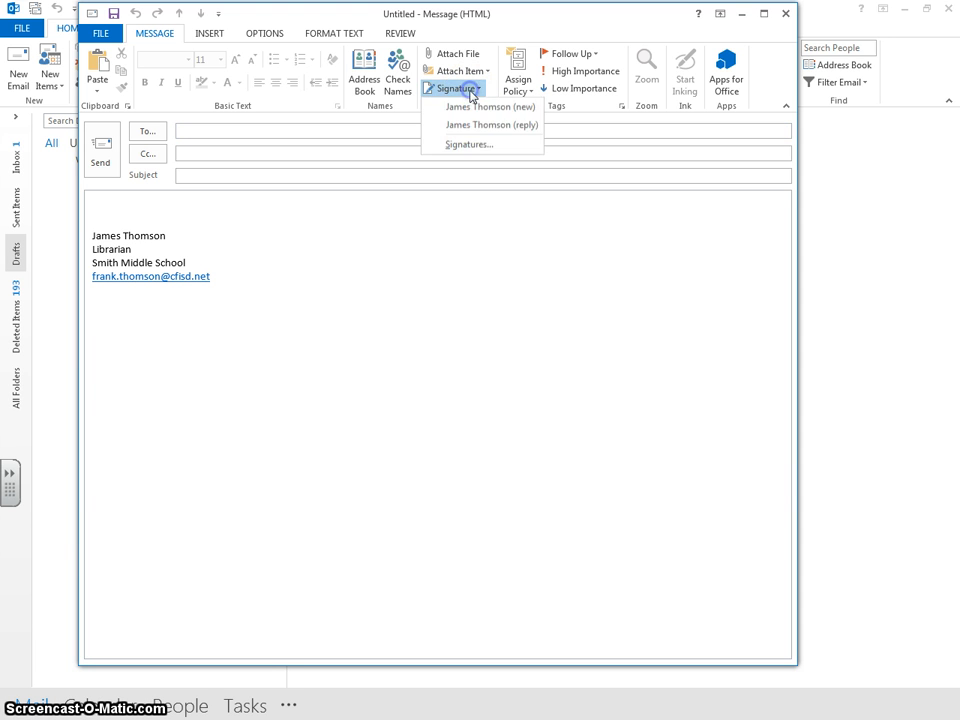
{"action": "left_click", "coordinate": [475, 125]}
Step: Put the full (new) signature back into the message body
{"action": "left_click", "coordinate": [470, 90]}
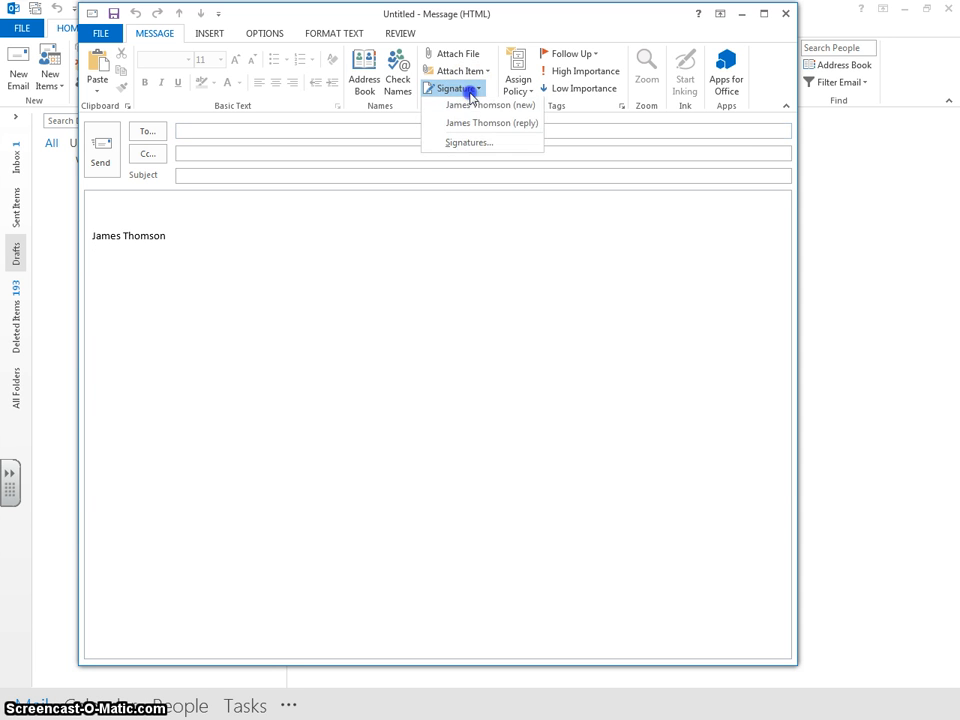
{"action": "left_click", "coordinate": [474, 106]}
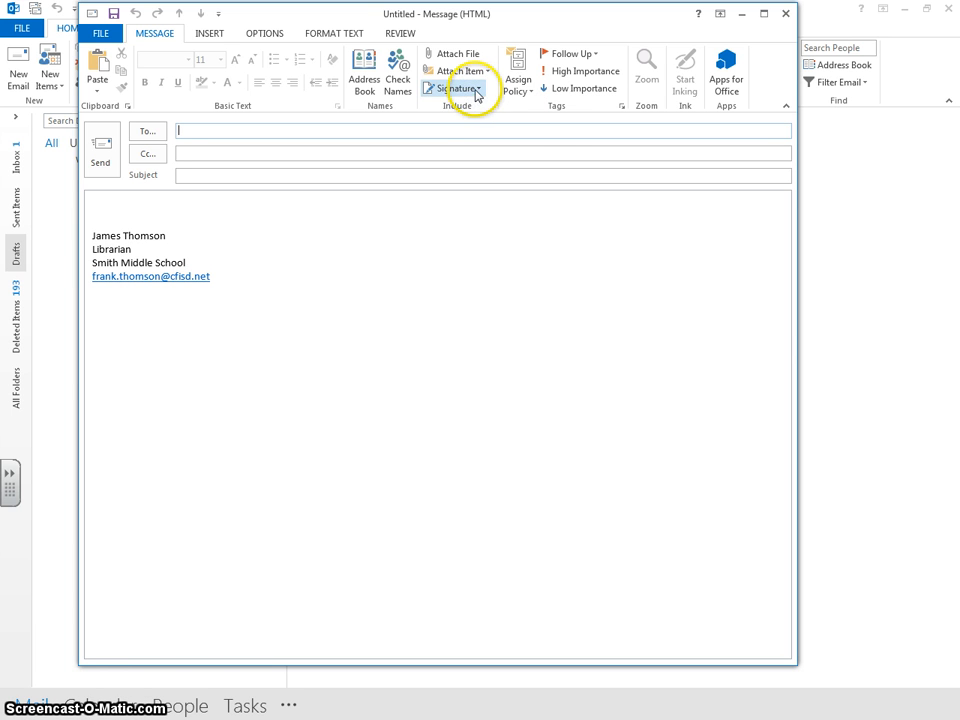
{"action": "left_click", "coordinate": [463, 89]}
{"action": "left_click", "coordinate": [476, 107]}
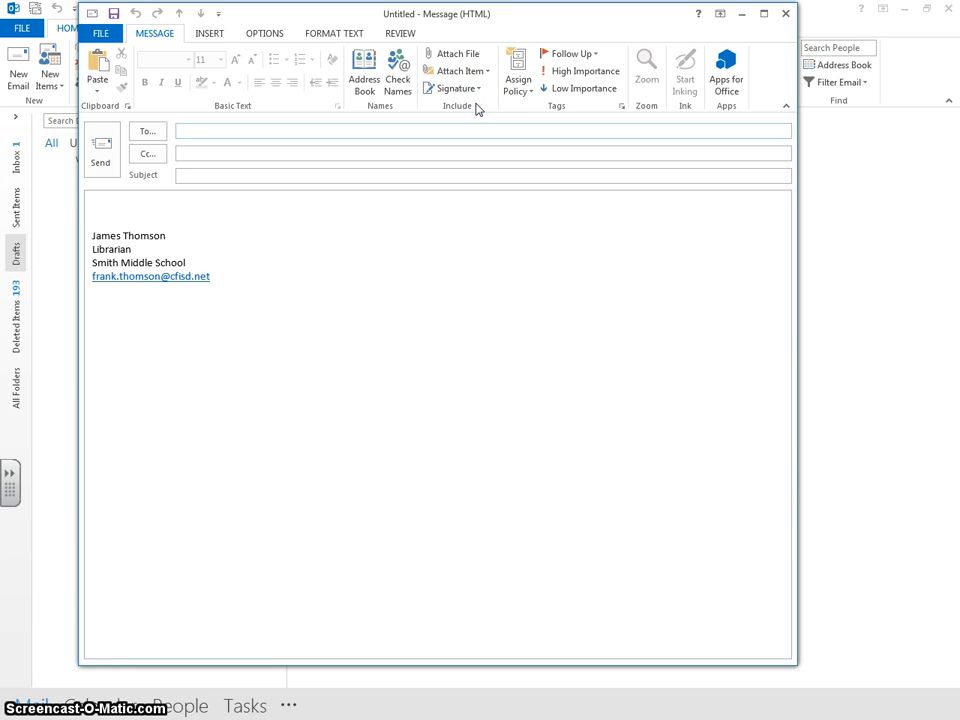
{"action": "left_click", "coordinate": [476, 96]}
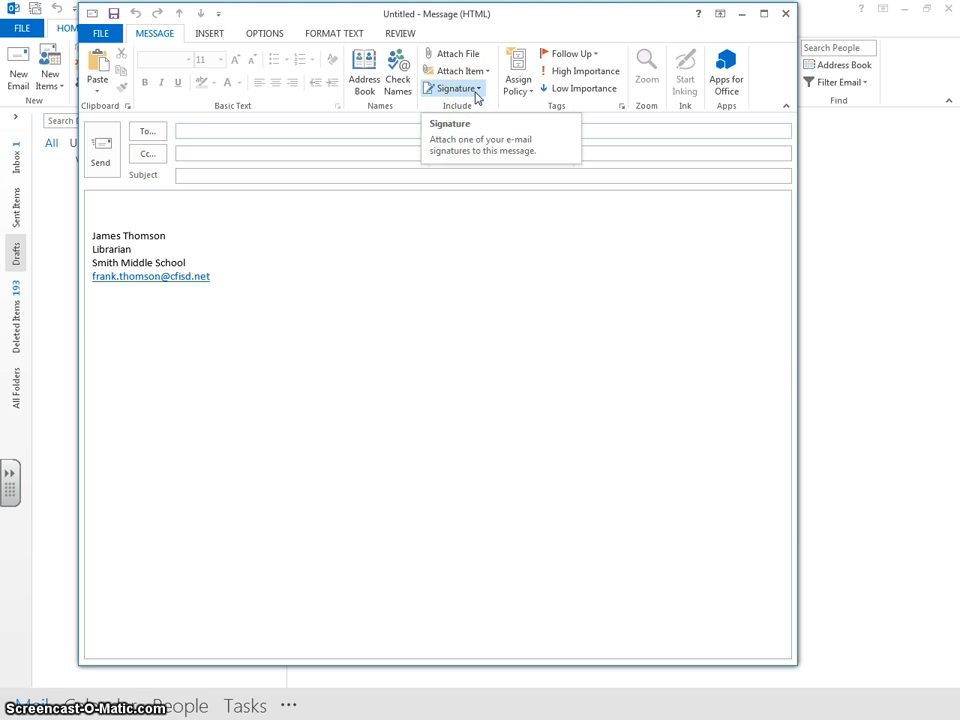
{"action": "left_click", "coordinate": [476, 94]}
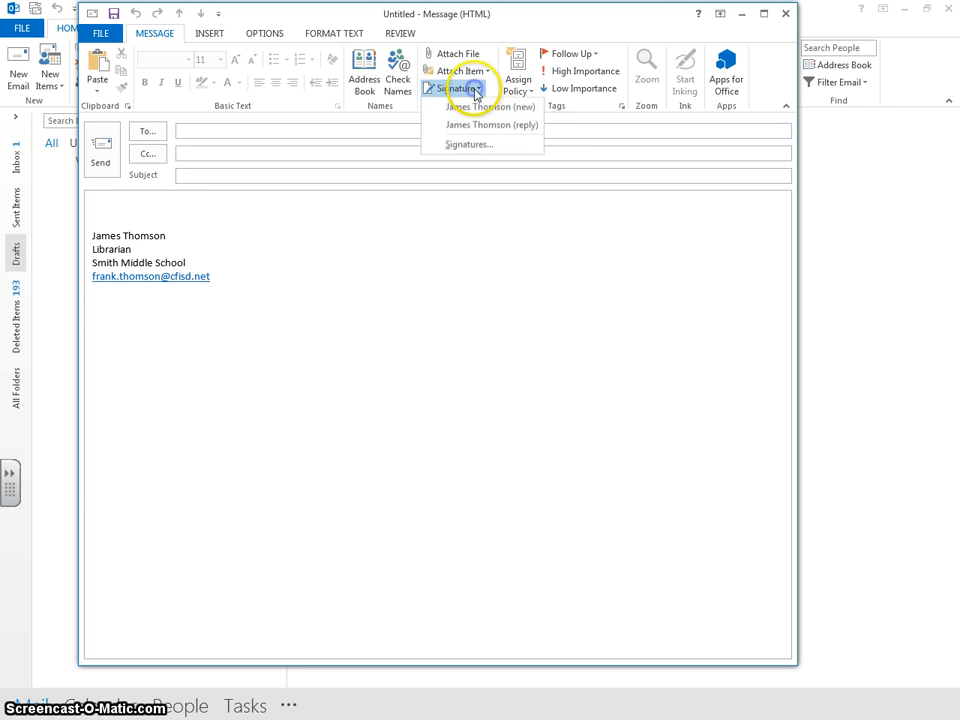
{"action": "left_click", "coordinate": [476, 106]}
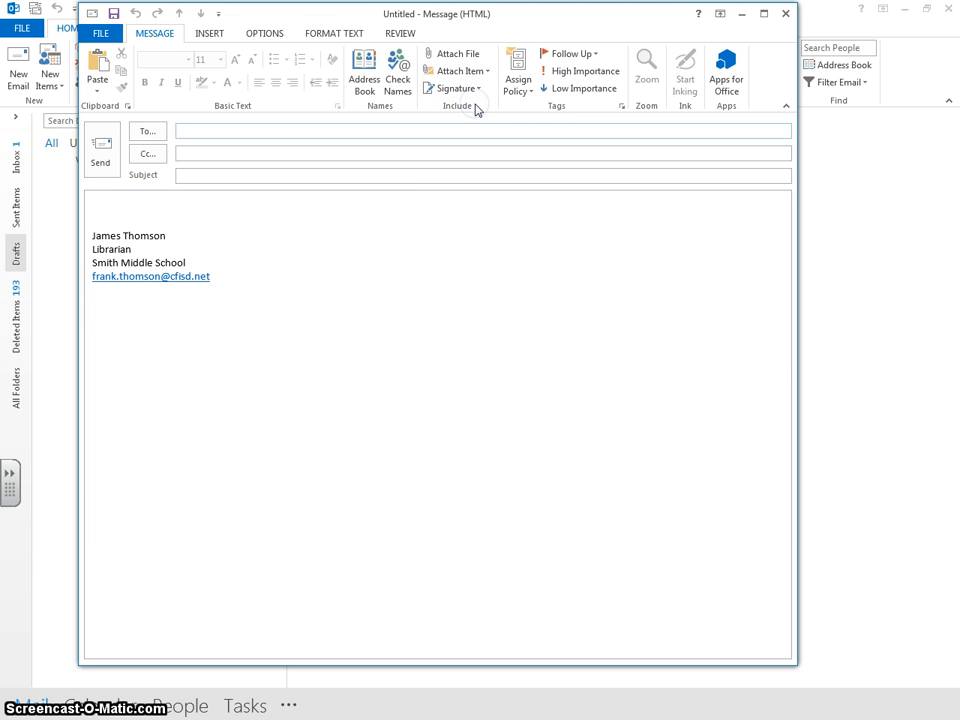
Step: Alternate between the (reply) and (new) signatures, ending with the name-only (reply) signature
{"action": "left_click", "coordinate": [478, 90]}
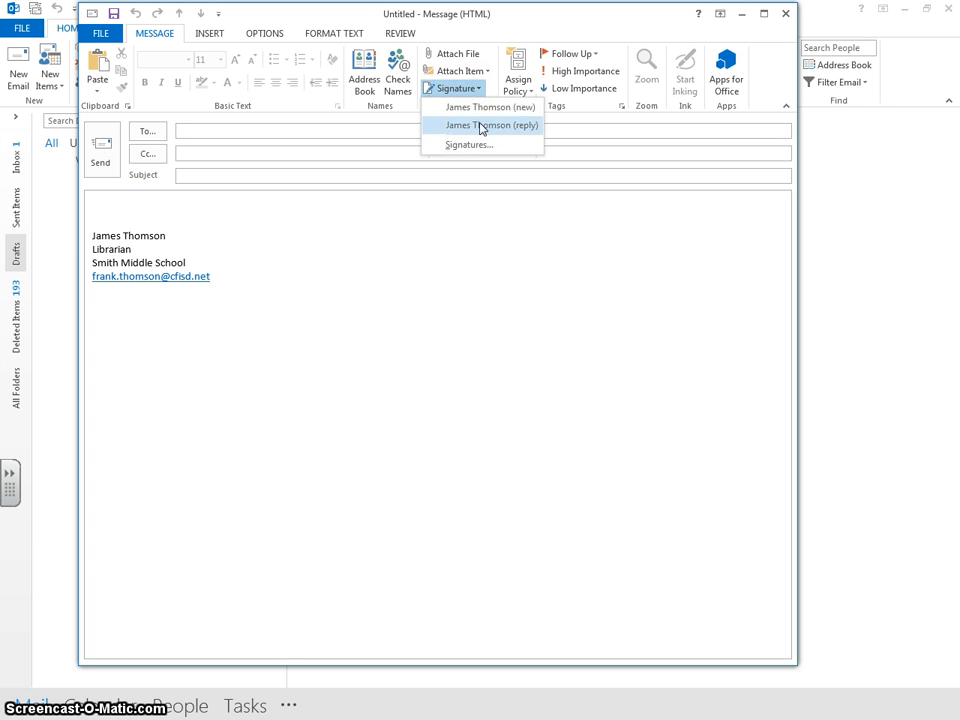
{"action": "left_click", "coordinate": [479, 127]}
{"action": "left_click", "coordinate": [476, 92]}
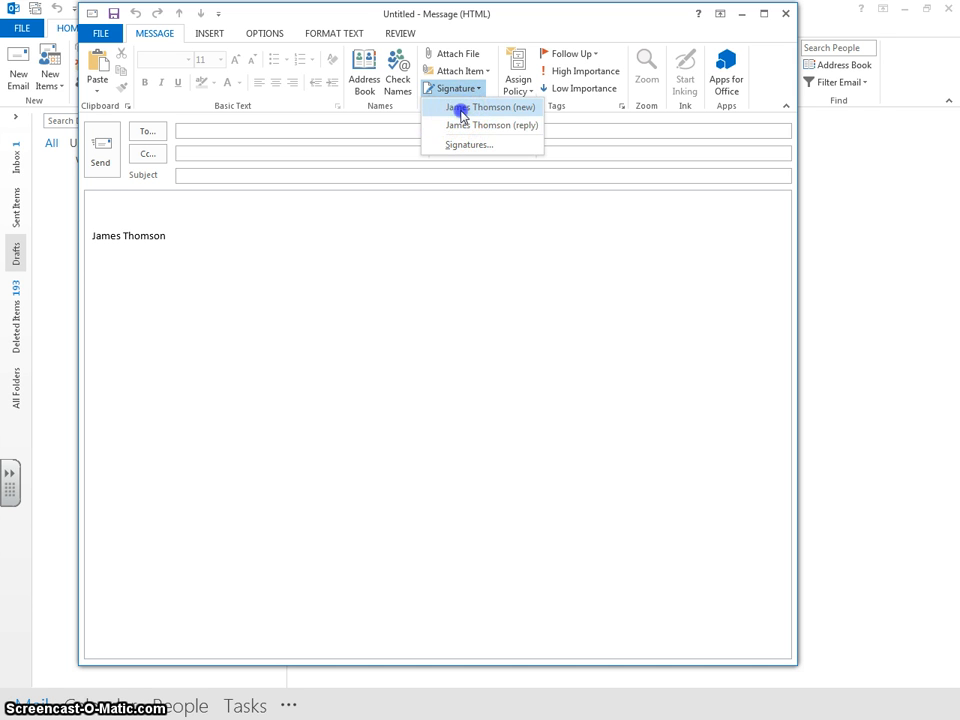
{"action": "left_click", "coordinate": [459, 106]}
{"action": "left_click", "coordinate": [467, 90]}
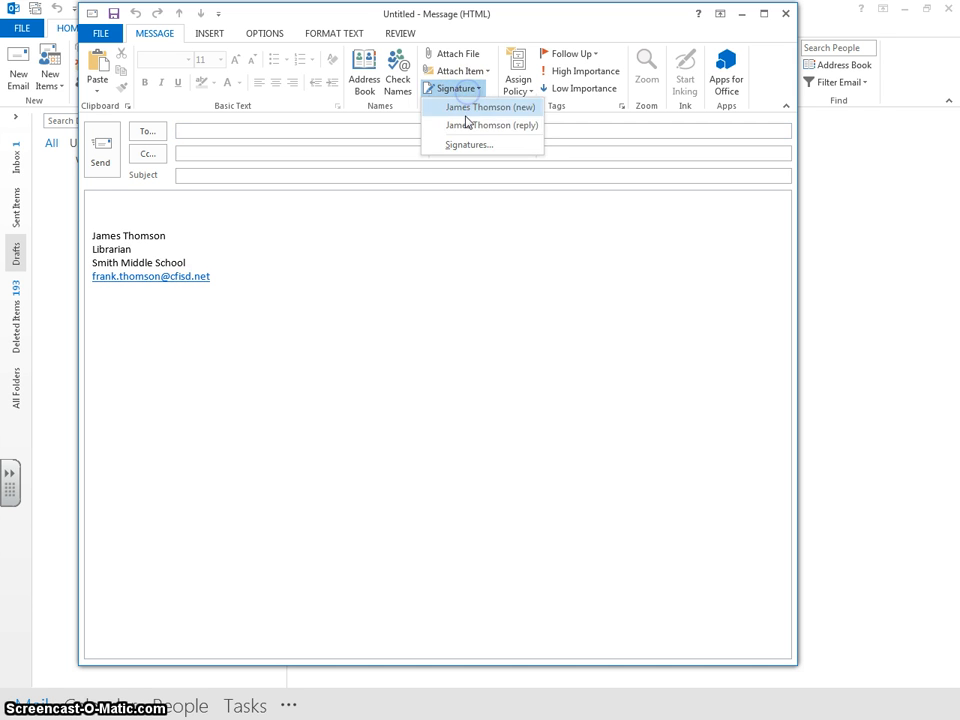
{"action": "left_click", "coordinate": [466, 124]}
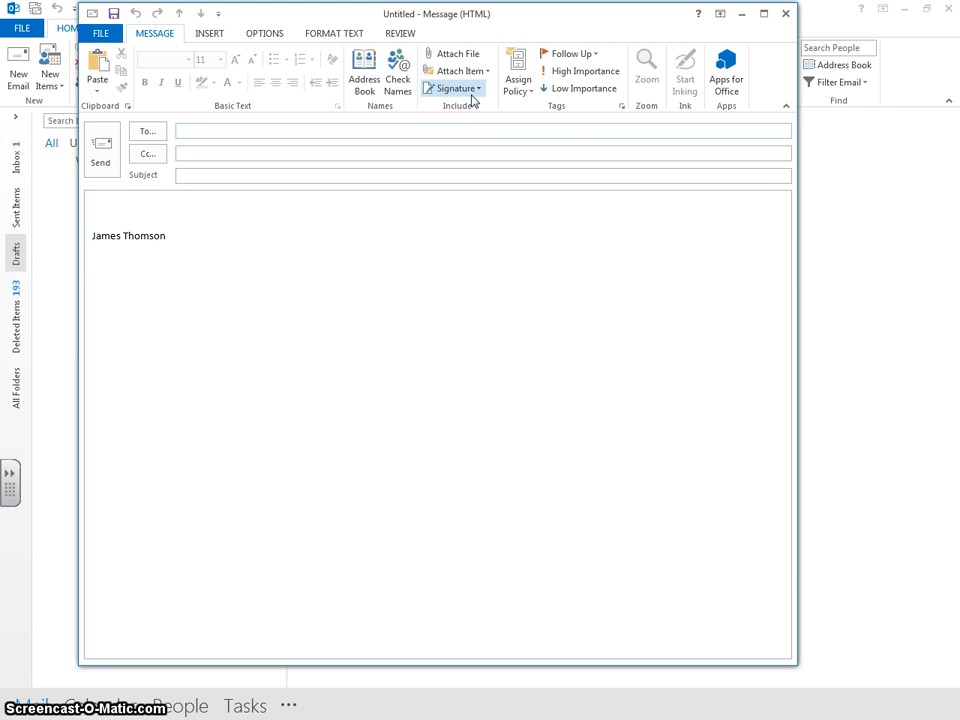